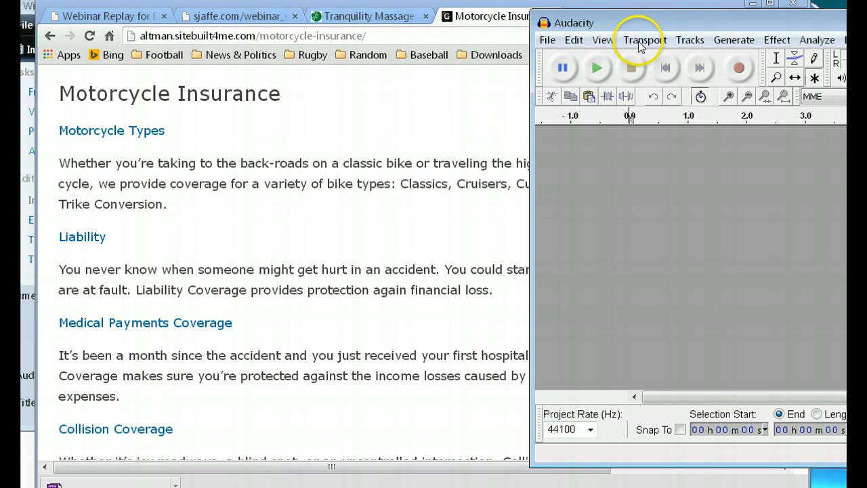
- Record a first voice take while viewing the Motorcycle Insurance page, and stop the recording
drag(637, 23, 230, 18)
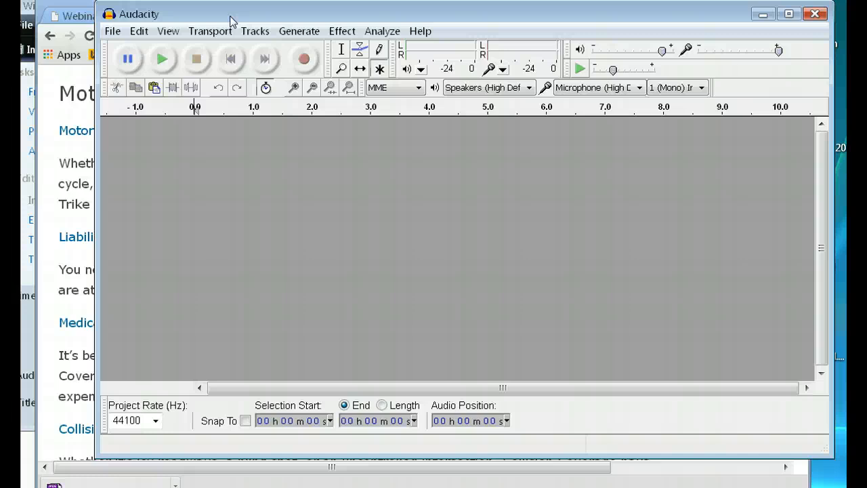
drag(230, 20, 479, 14)
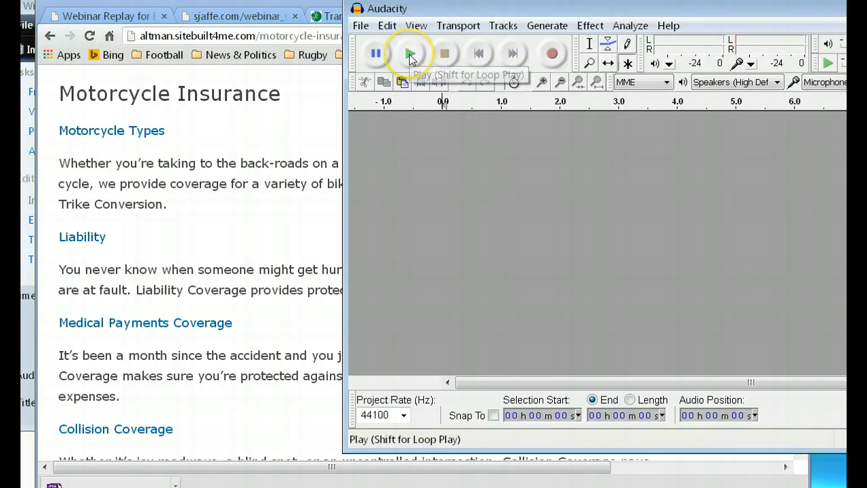
click(552, 56)
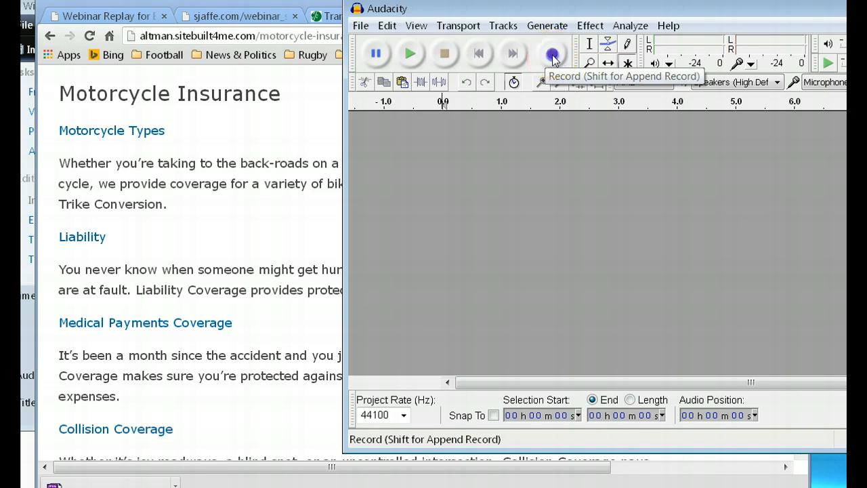
click(311, 103)
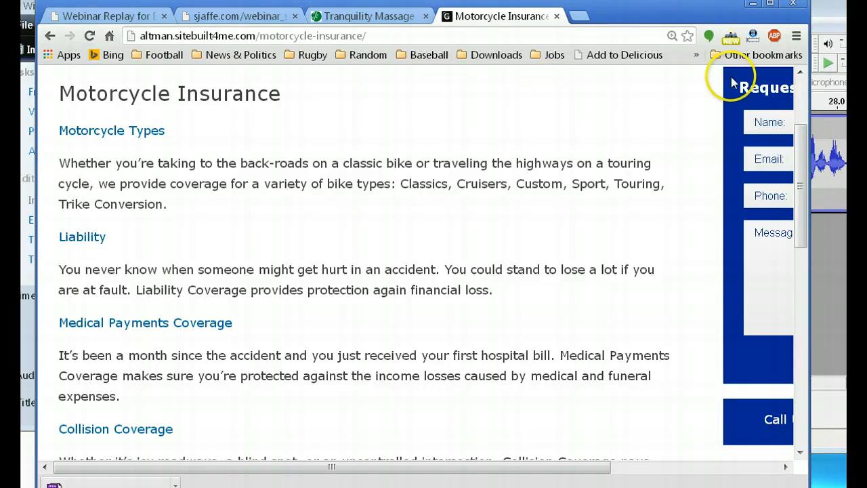
click(831, 383)
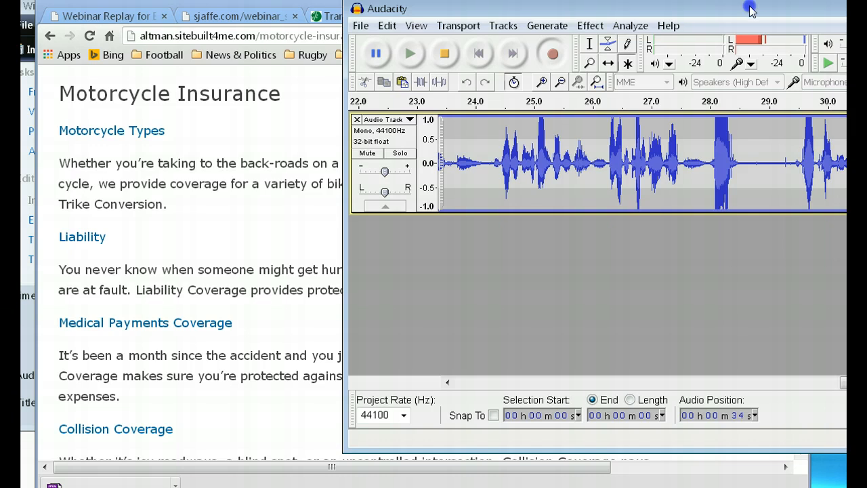
drag(752, 9, 559, 12)
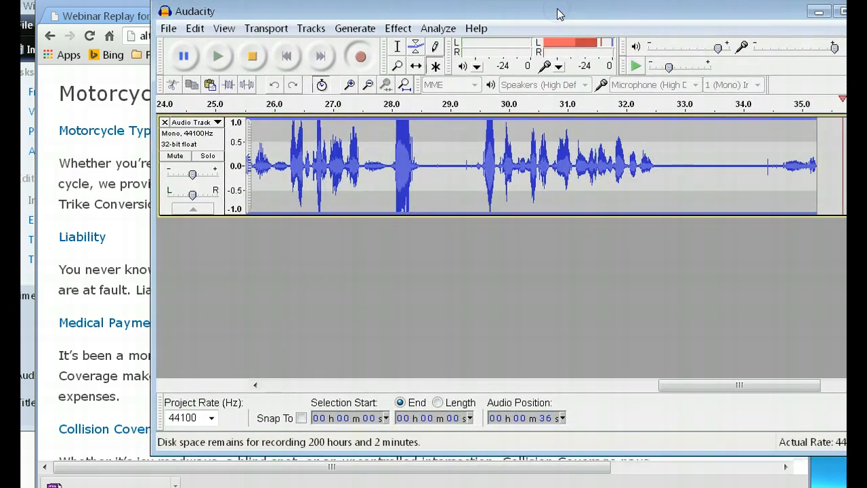
click(252, 58)
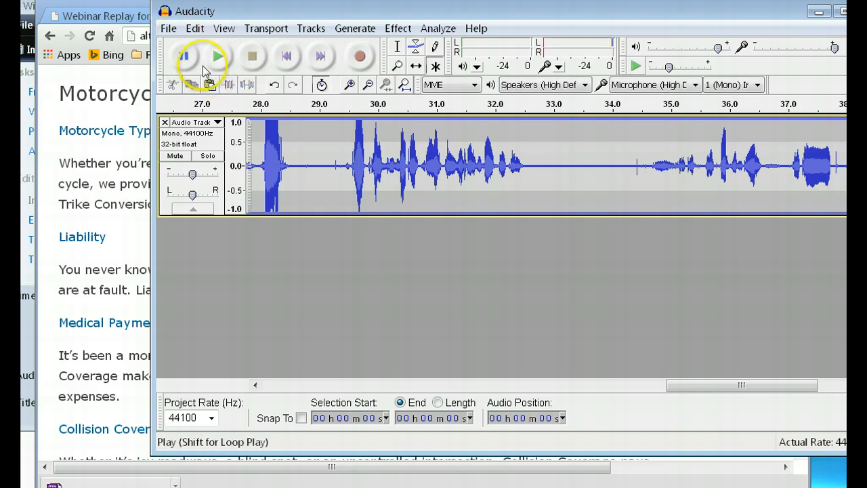
- Create a new empty audio project and close the first take's window without saving it
click(169, 29)
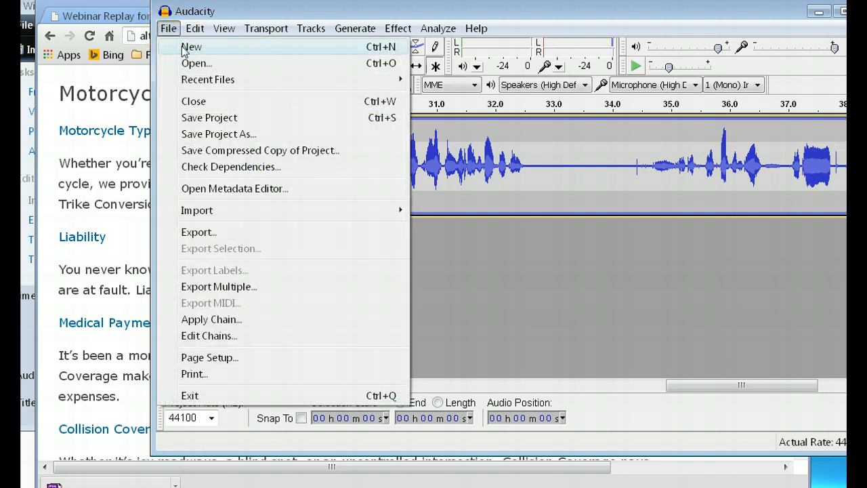
click(191, 46)
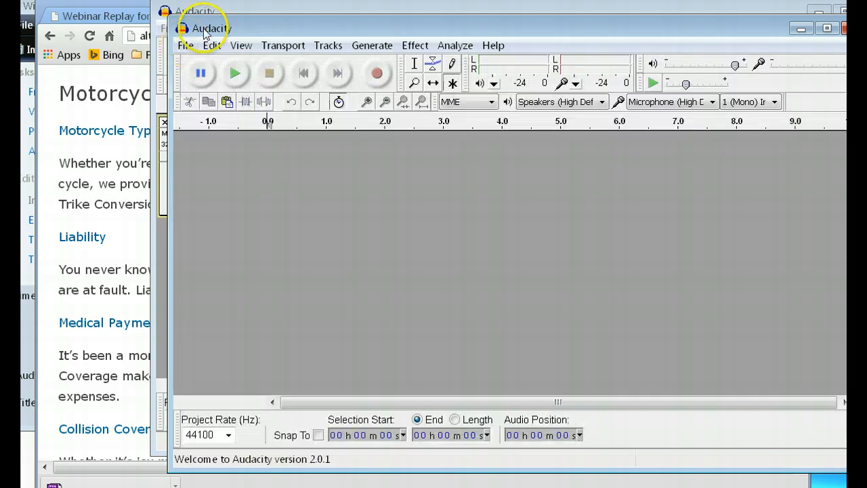
click(234, 11)
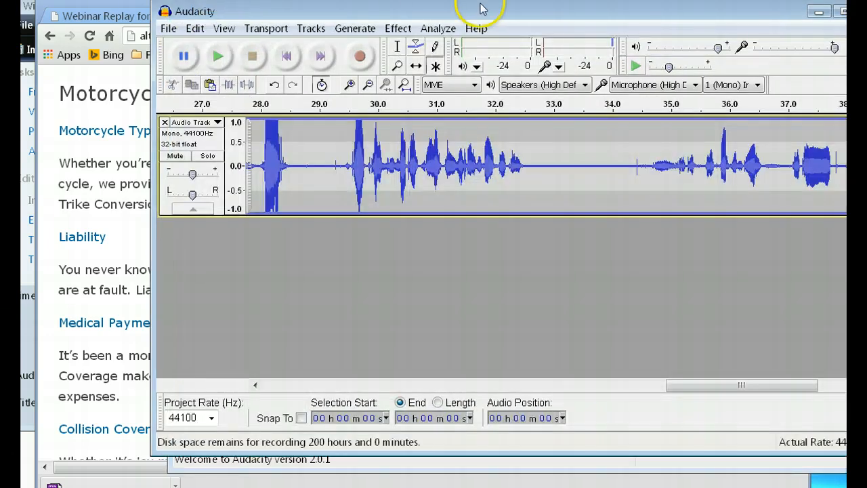
drag(457, 16, 310, 23)
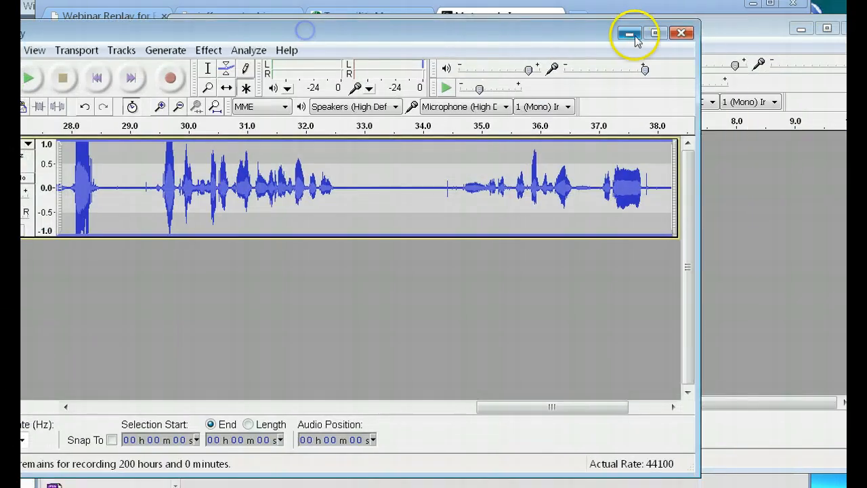
click(682, 33)
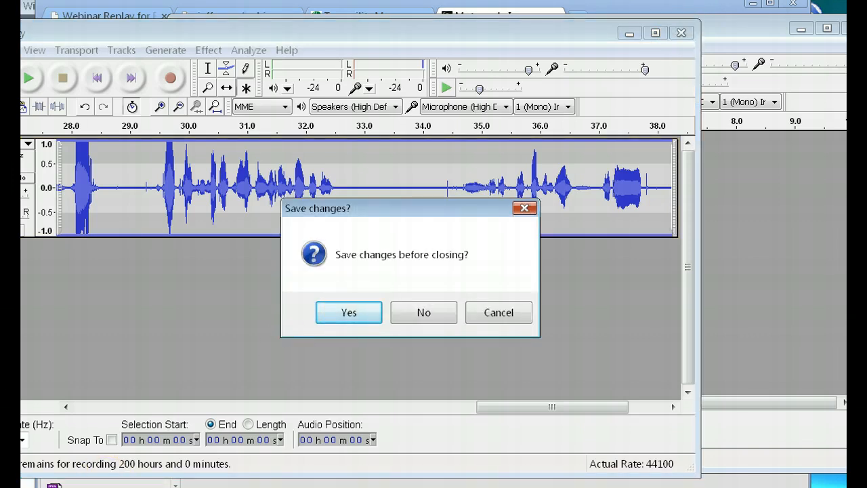
click(415, 318)
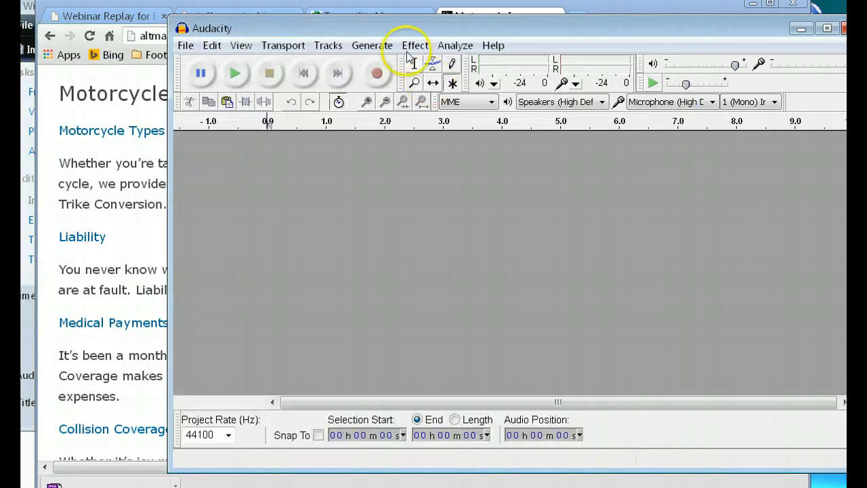
- Place the empty project window beside the Motorcycle Insurance page, start recording, and bring the full web page to the front
drag(387, 25, 816, 22)
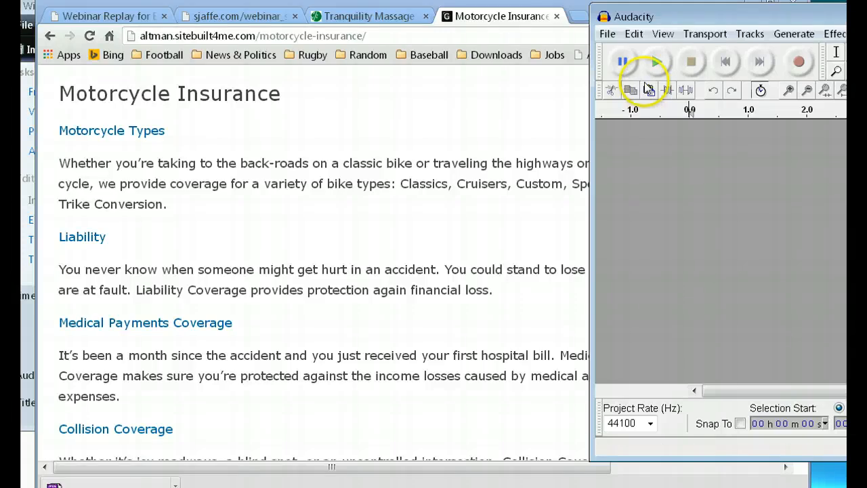
click(800, 62)
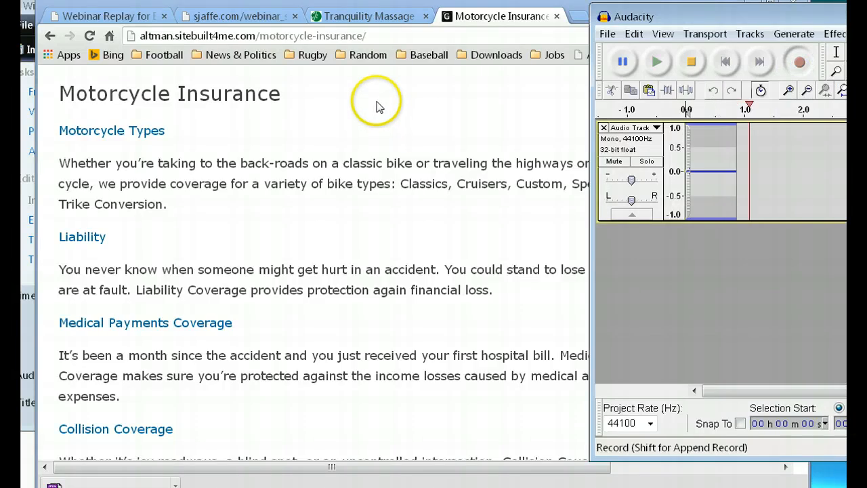
click(376, 103)
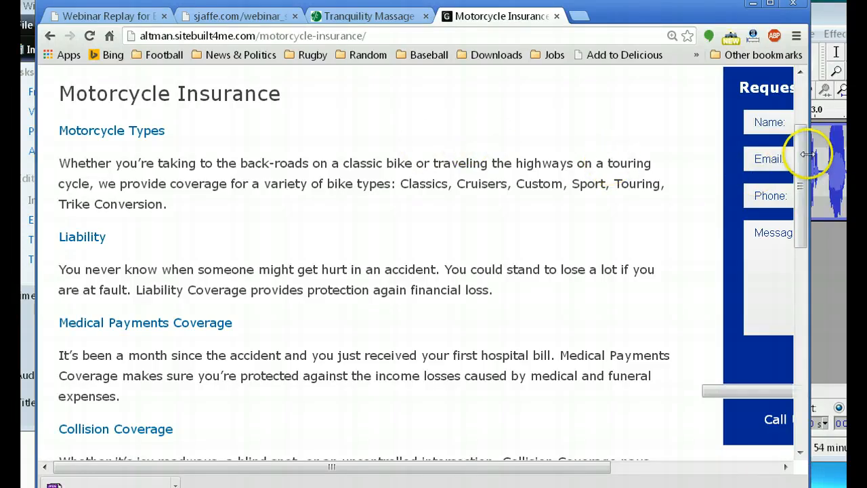
- Narrate the page from its motorcycle types through Transport Trailer Coverage to the call-us phone number, and stop the recording
drag(804, 160, 803, 183)
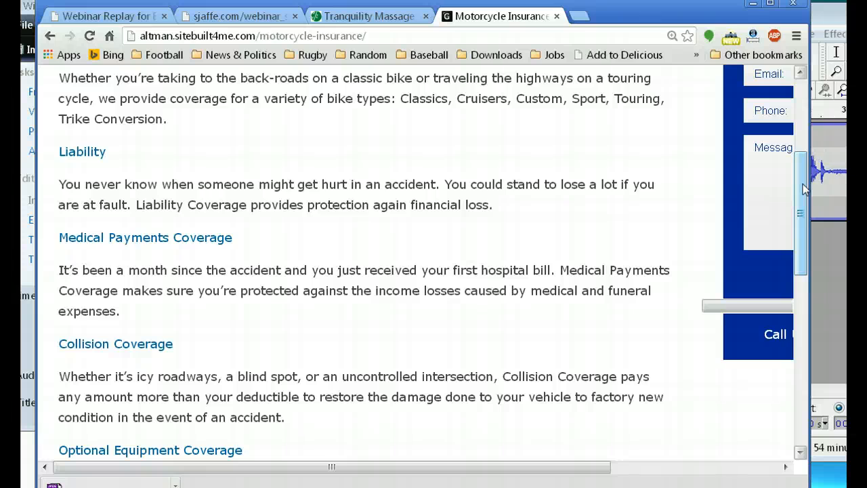
drag(803, 184, 803, 214)
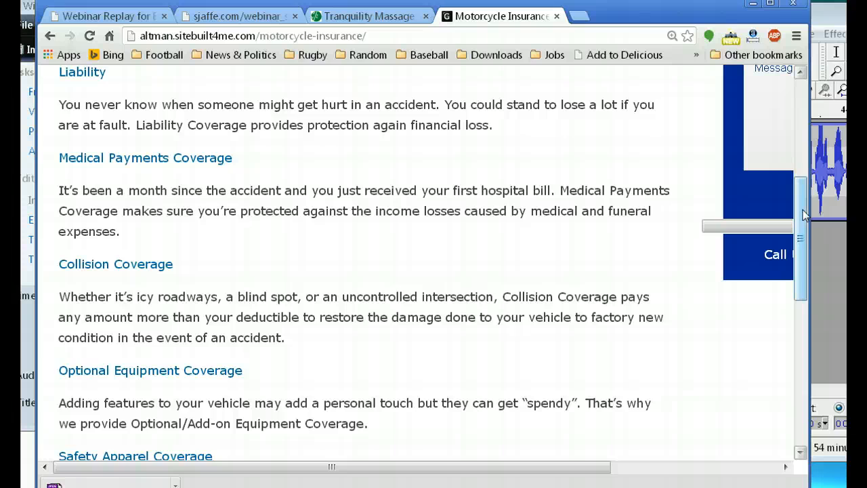
drag(804, 216, 798, 236)
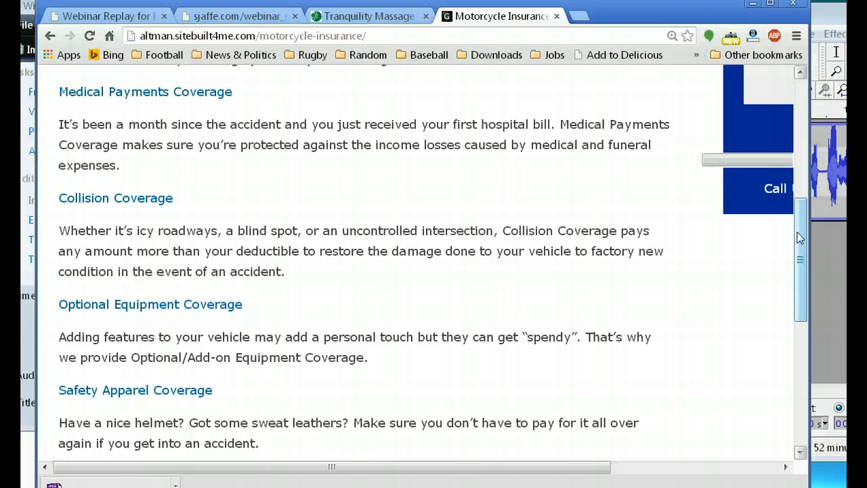
drag(795, 239, 795, 290)
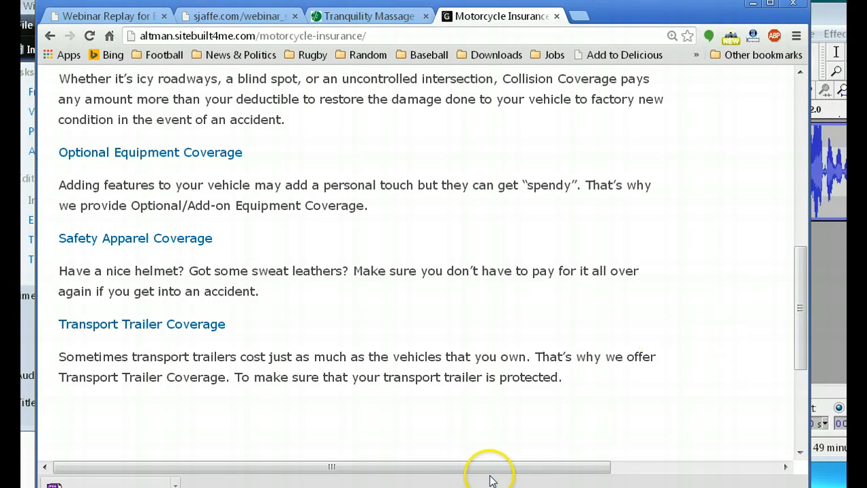
drag(498, 467, 739, 434)
drag(802, 340, 802, 288)
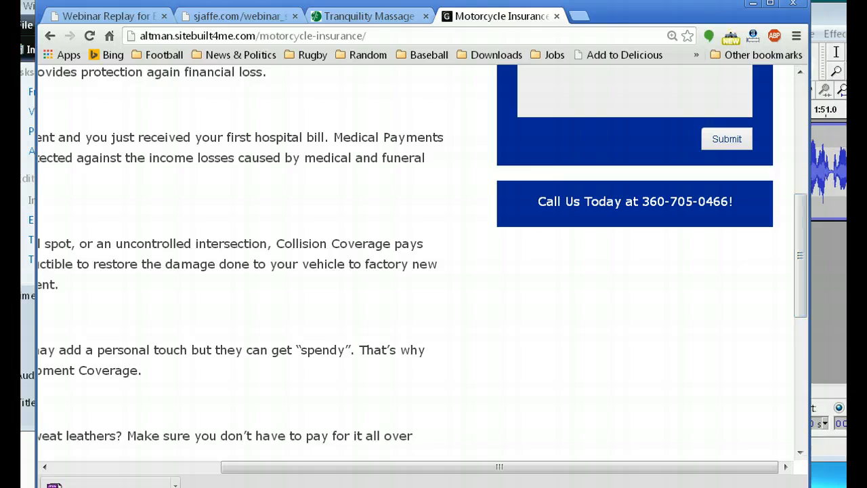
click(839, 271)
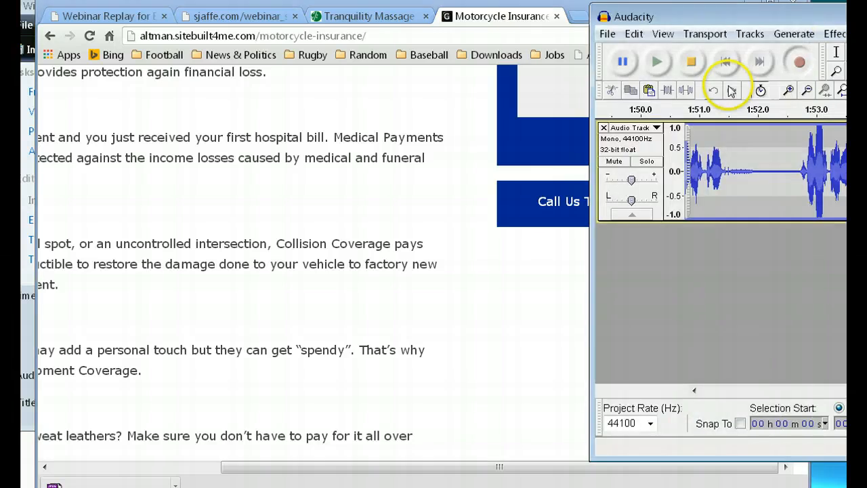
click(696, 61)
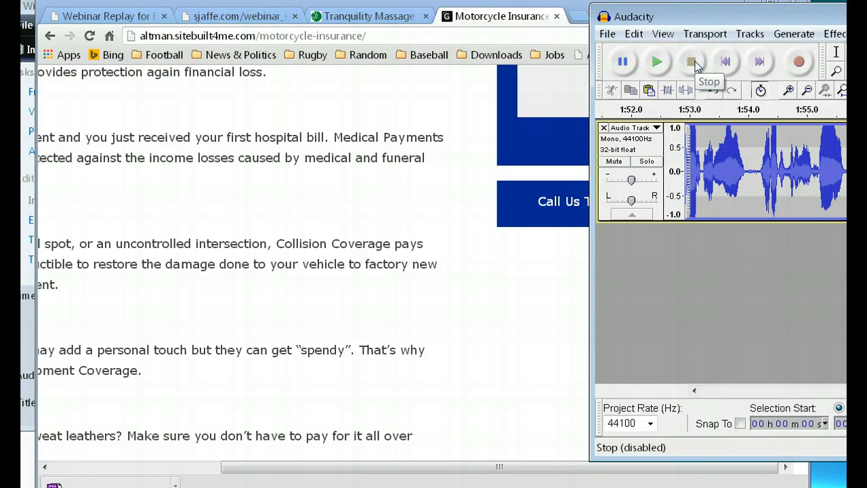
- Bring the whole audio window into view, play the recording from its beginning to check the opening, and stop playback
drag(725, 14, 244, 7)
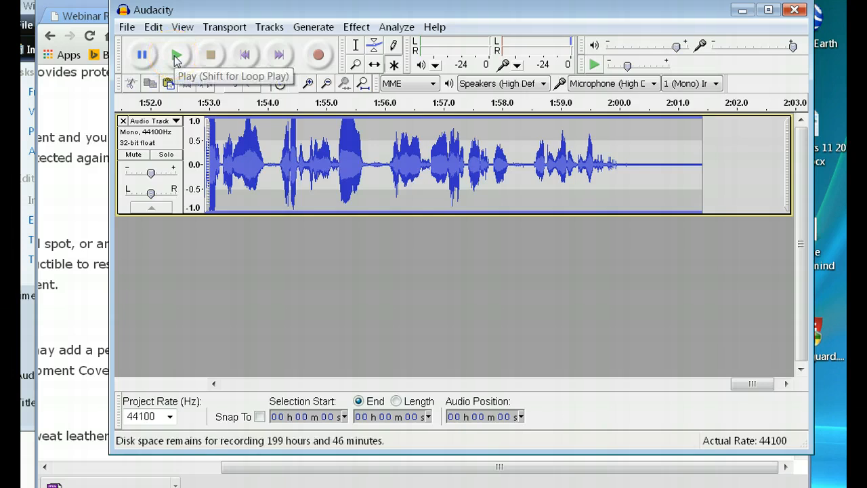
click(177, 57)
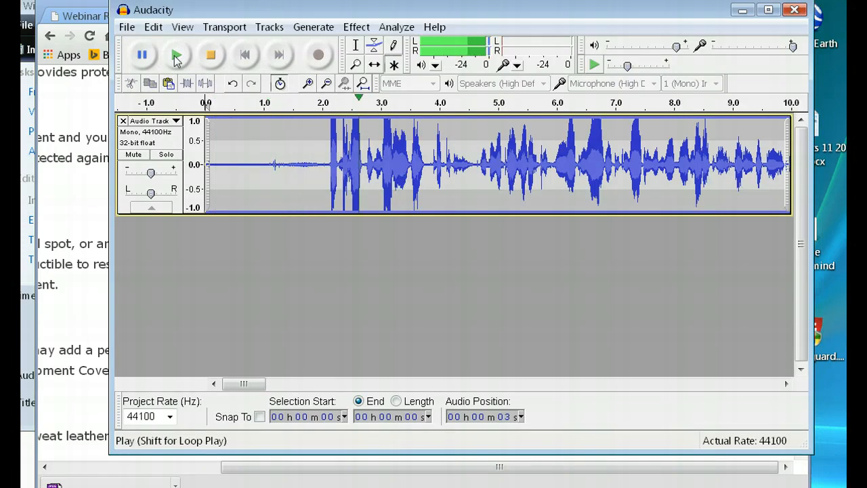
click(176, 57)
click(345, 154)
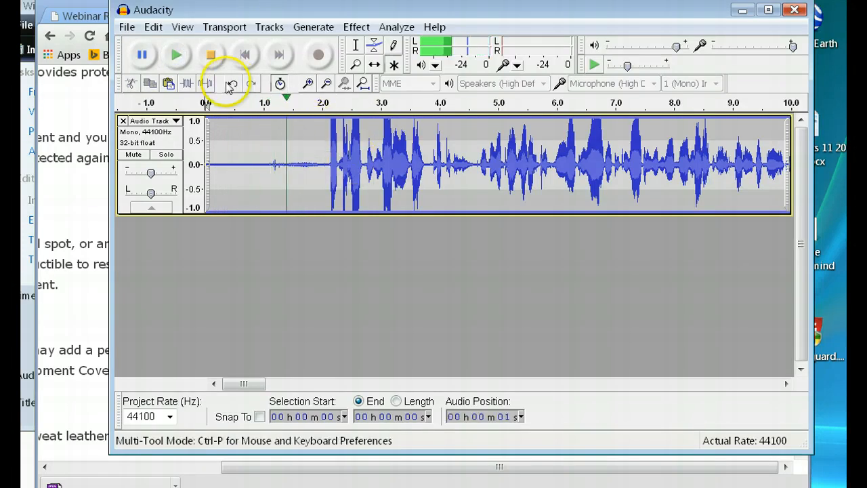
click(209, 57)
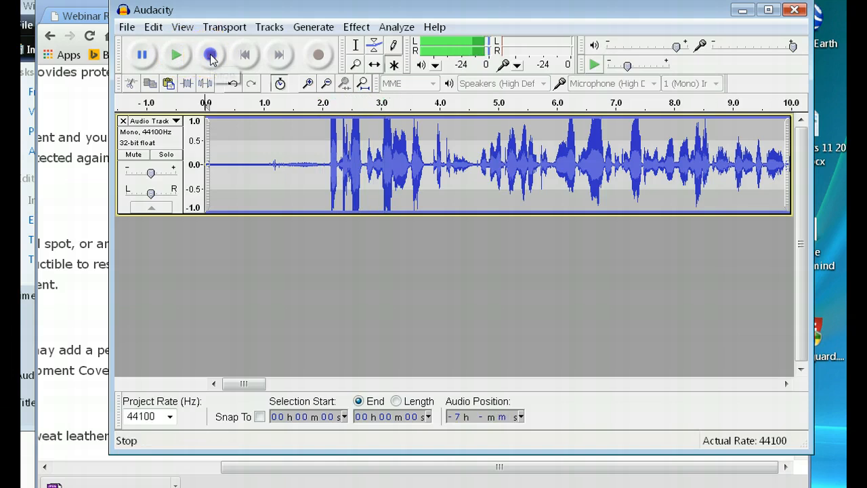
- Cut the silent first 2 seconds or so from the start of the audio track
drag(326, 156, 193, 163)
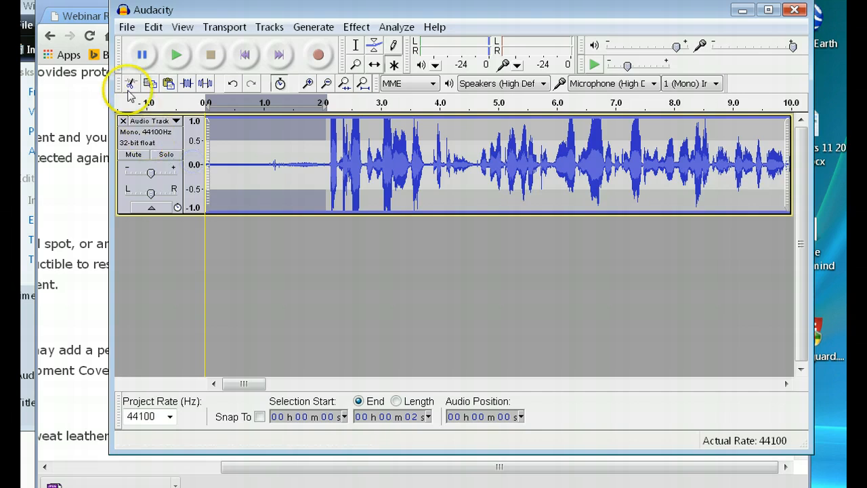
click(130, 84)
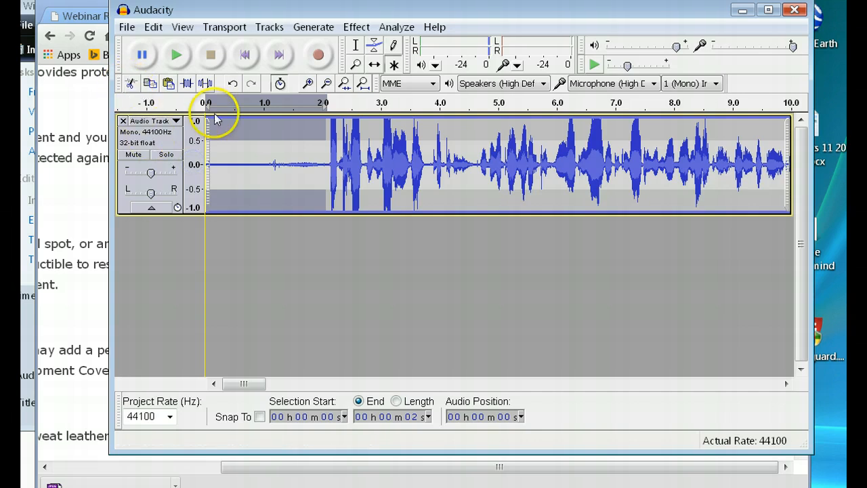
click(133, 84)
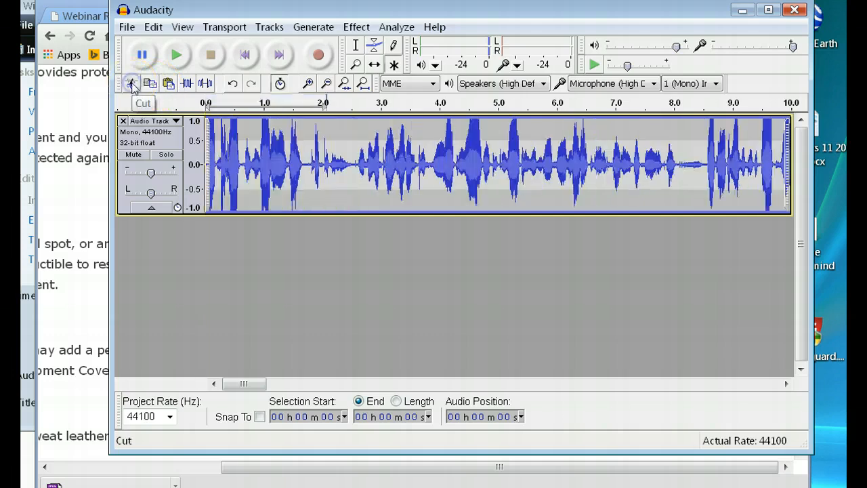
- Play the trimmed recording from its start, pause it, and check which file commands are available
click(176, 57)
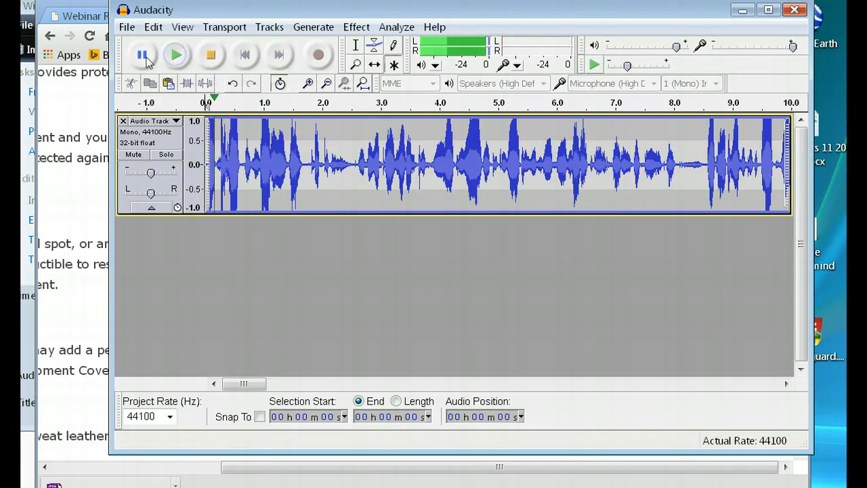
click(145, 57)
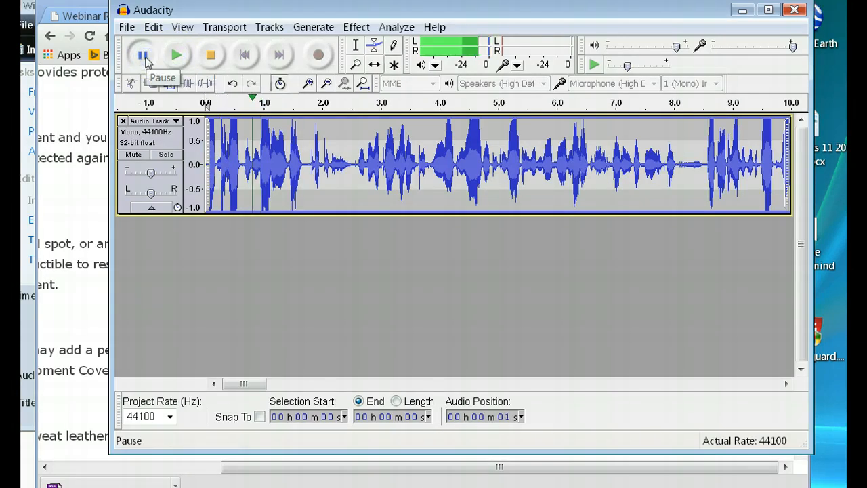
click(150, 55)
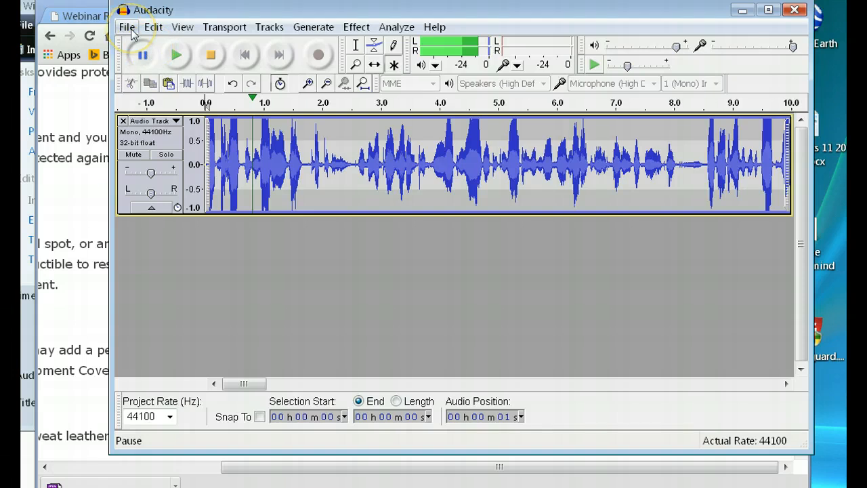
click(128, 28)
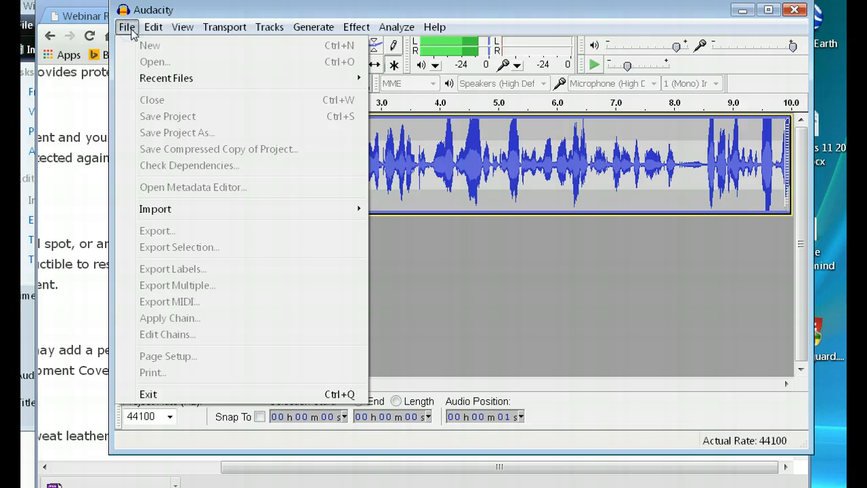
click(465, 317)
click(279, 55)
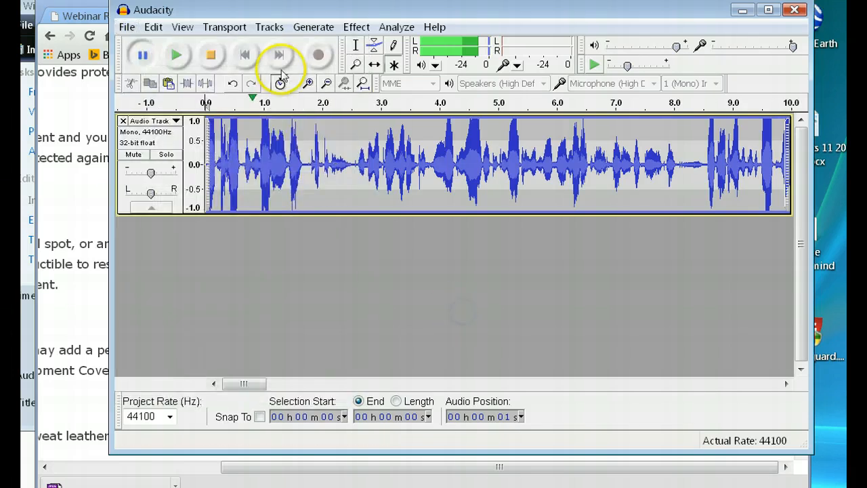
- Stop playback and export the narration to the motorcycle folder as a 16-bit PCM WAV file named motorcycle insurance 3
click(210, 56)
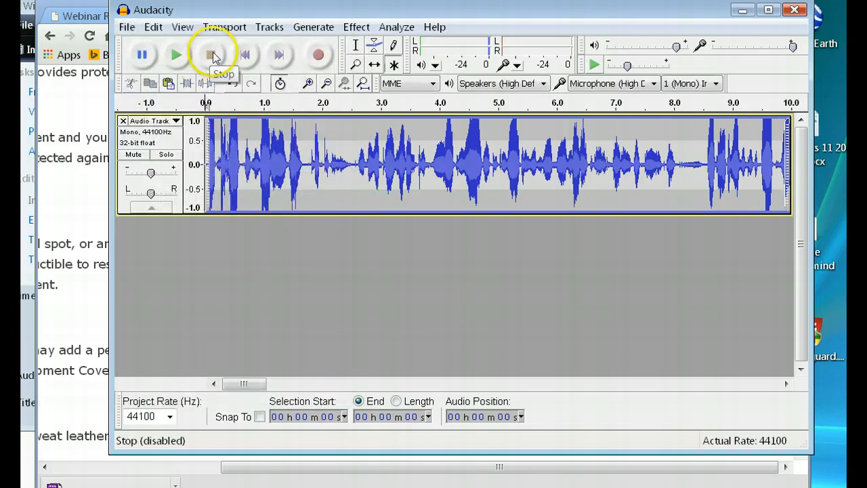
click(127, 29)
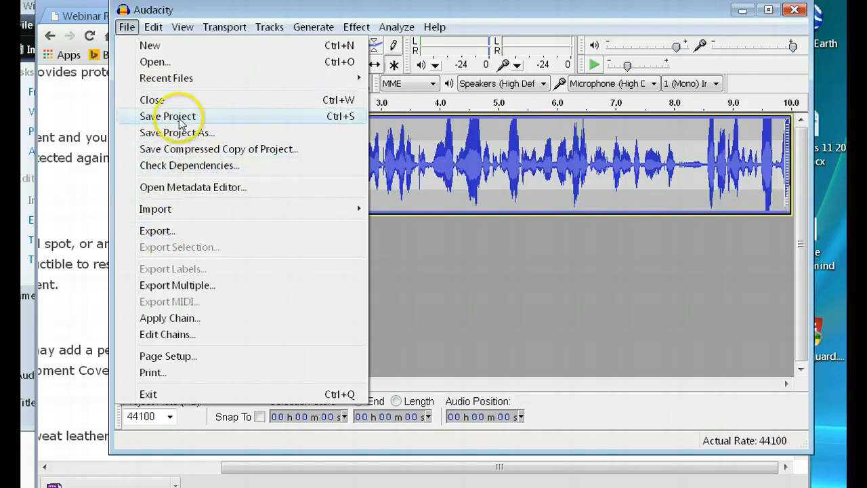
click(157, 231)
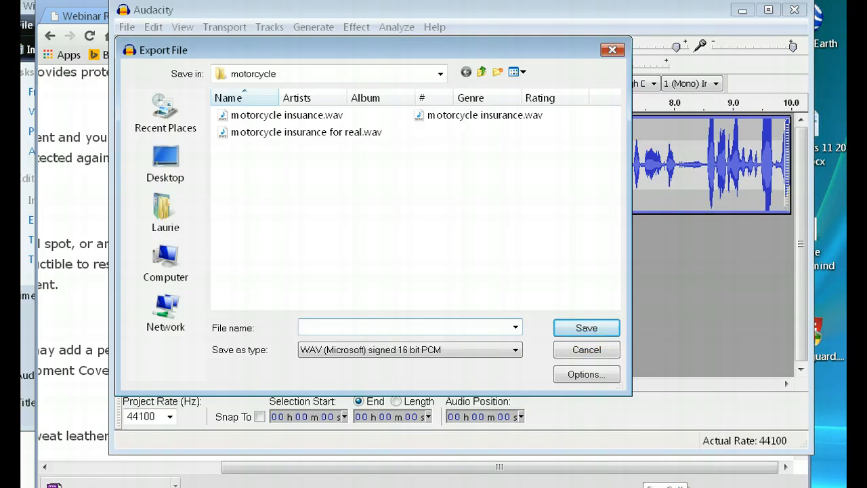
text(moto)
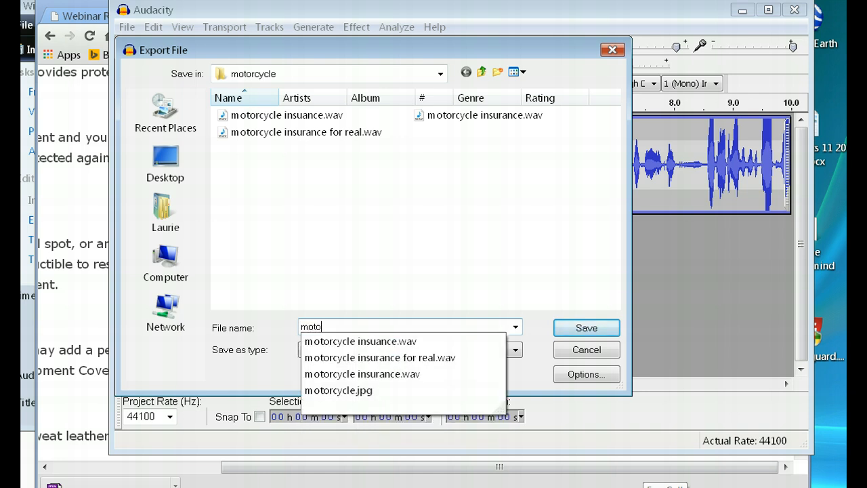
text(rcycle )
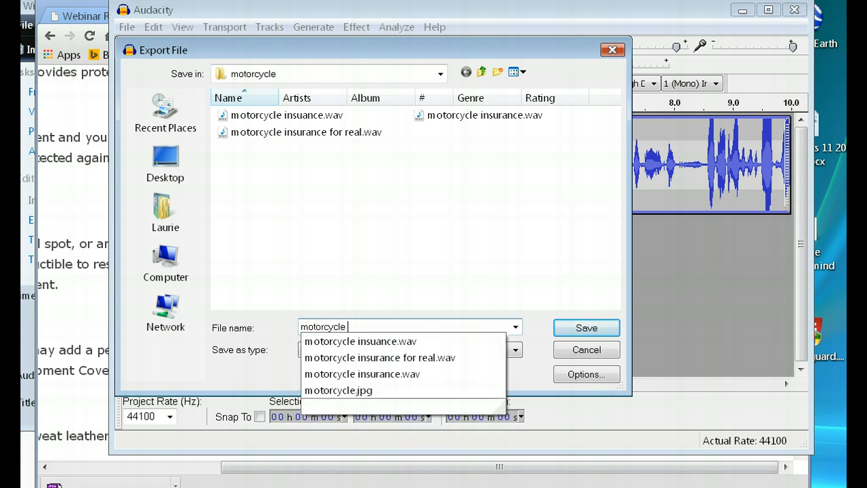
text(insurance 3)
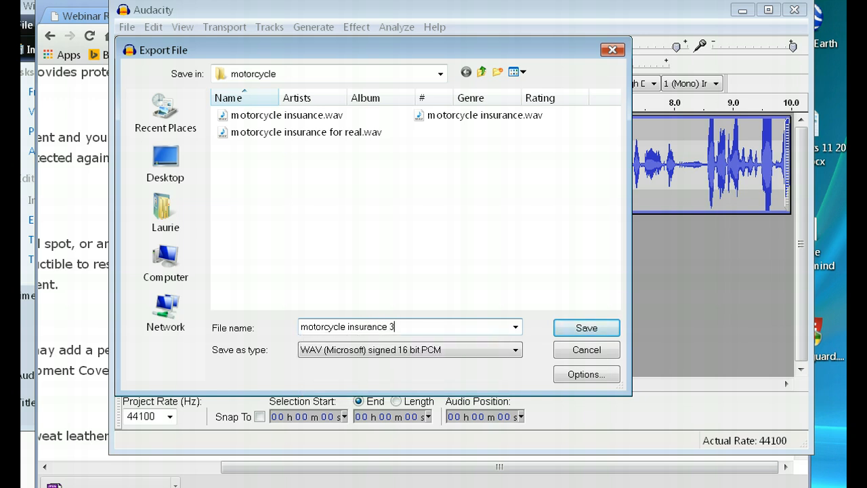
click(612, 329)
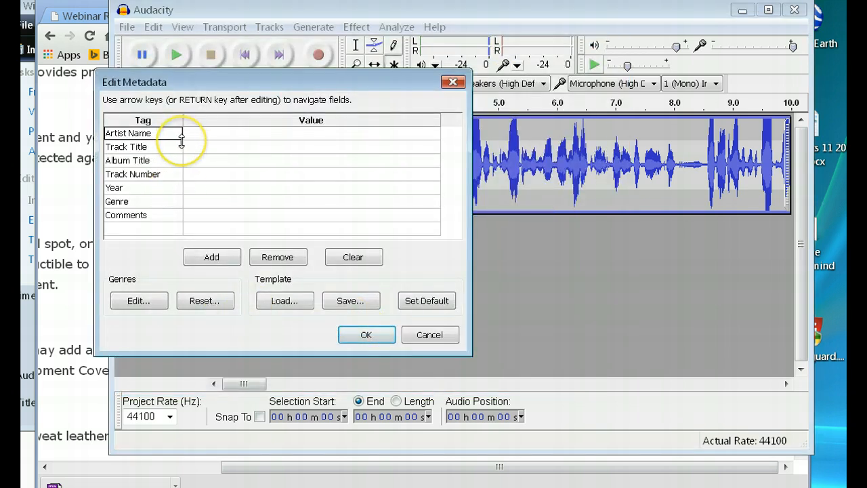
- Set the exported file's Artist Name to "altman insurance motorcycle" and its Year to 2013, and accept the metadata
key(Right)
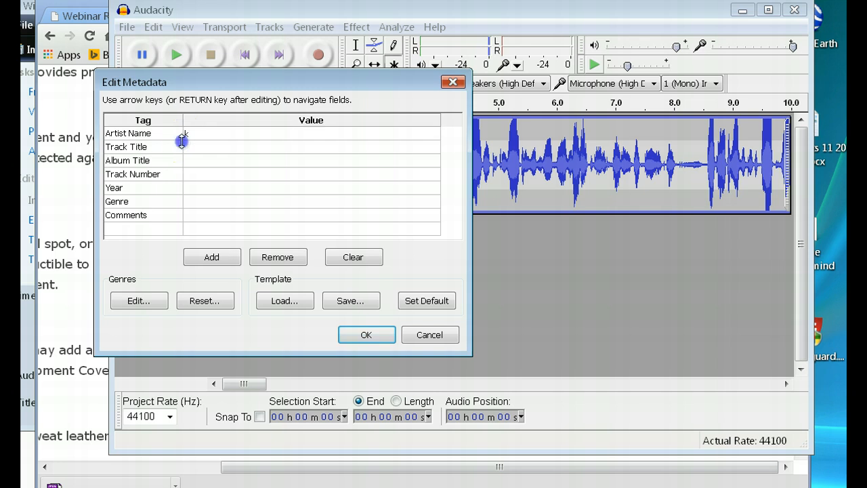
text(kaltman insu)
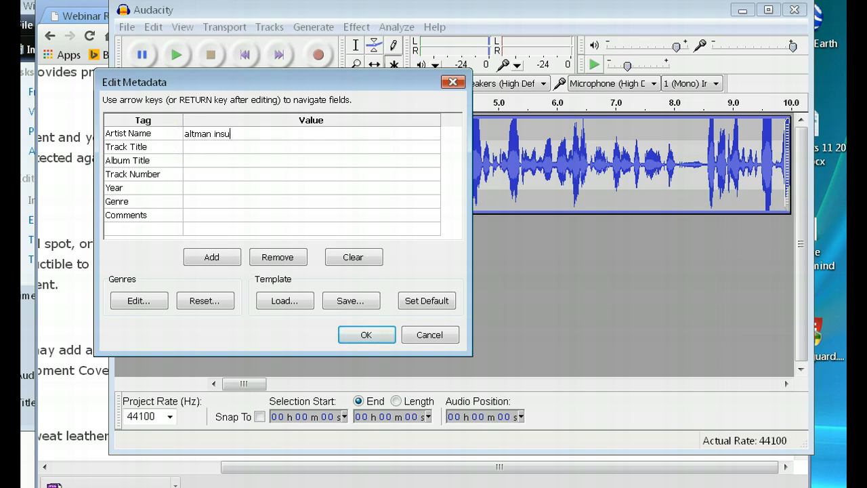
text(rance motorcycle)
key(Return)
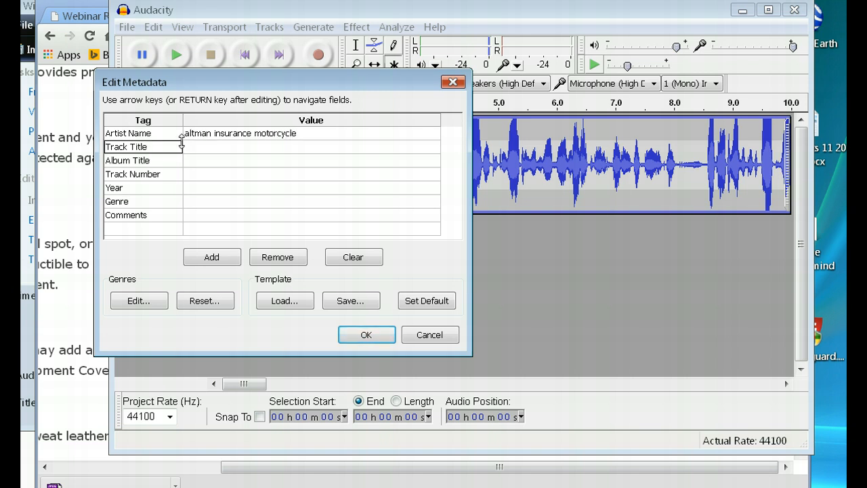
key(Down)
key(Down)
key(Right)
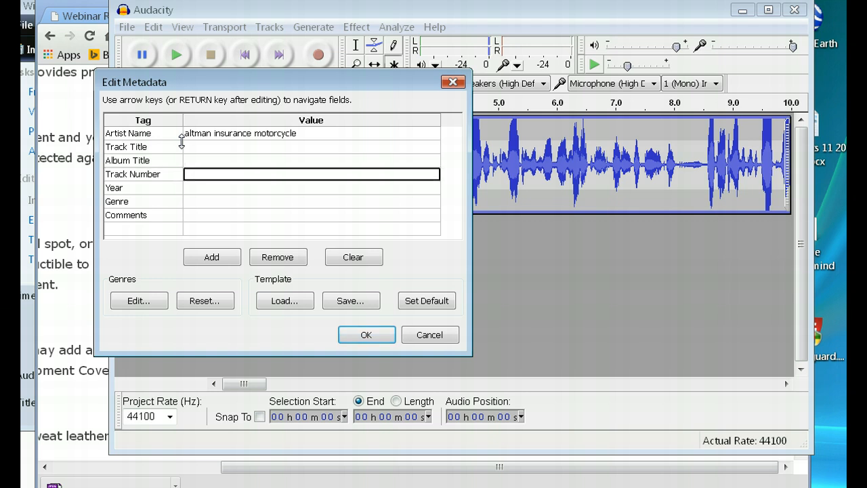
key(Down)
text(20)
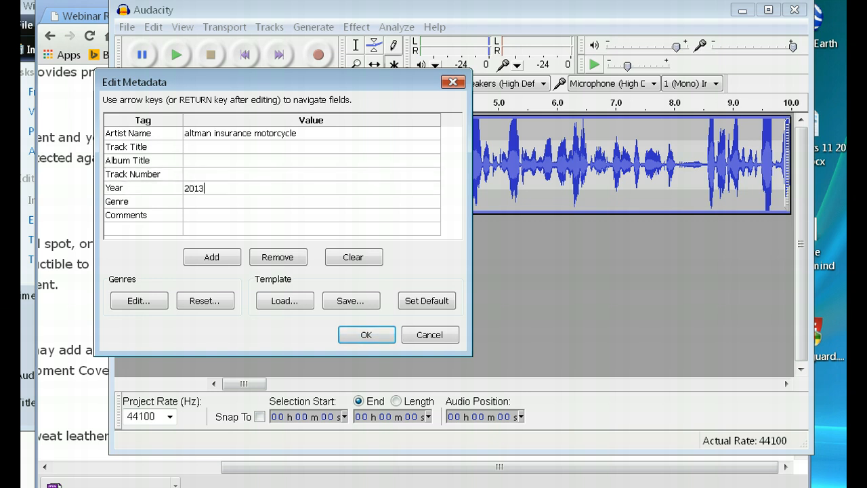
click(368, 335)
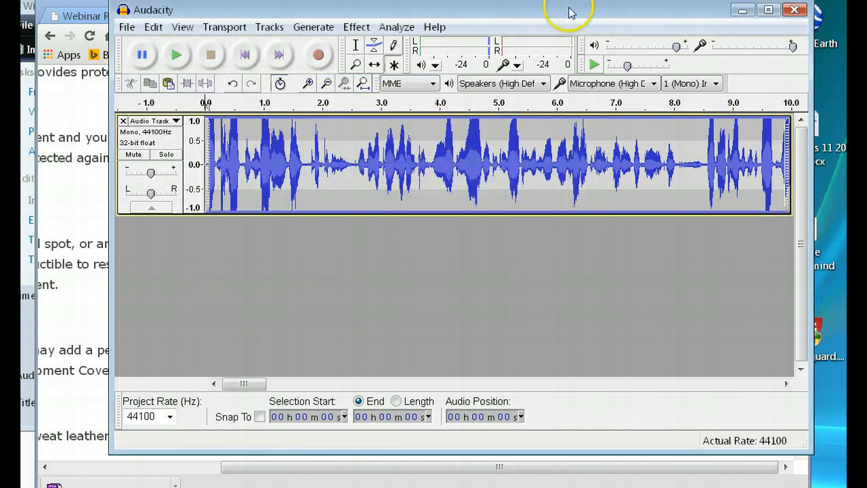
- Minimize Audacity and the browser, switch to Windows Movie Maker, and bring its whole window into view
drag(569, 9, 535, 135)
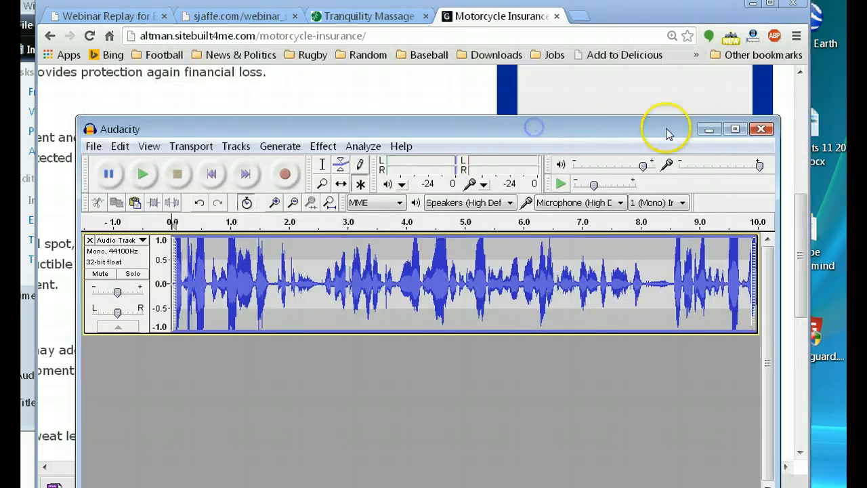
click(708, 131)
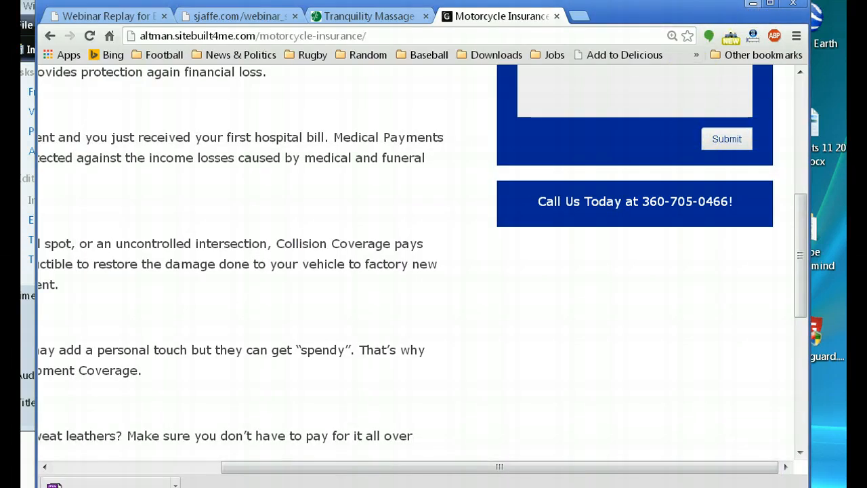
click(755, 4)
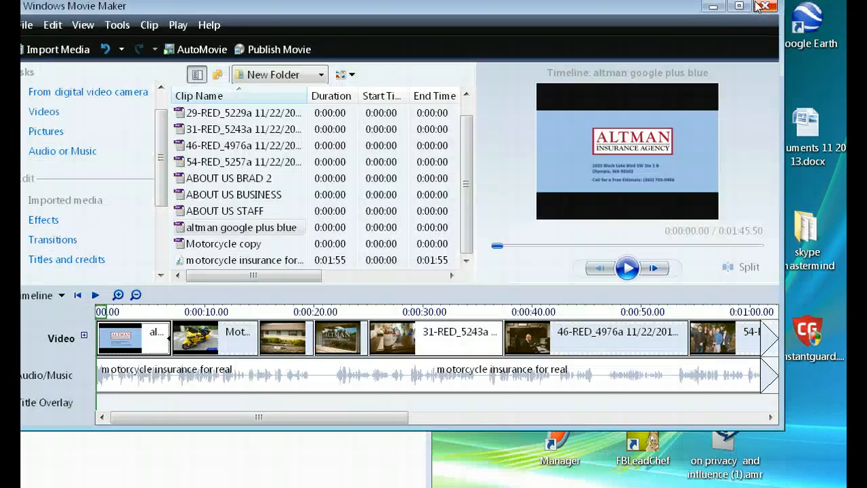
drag(574, 6, 606, 27)
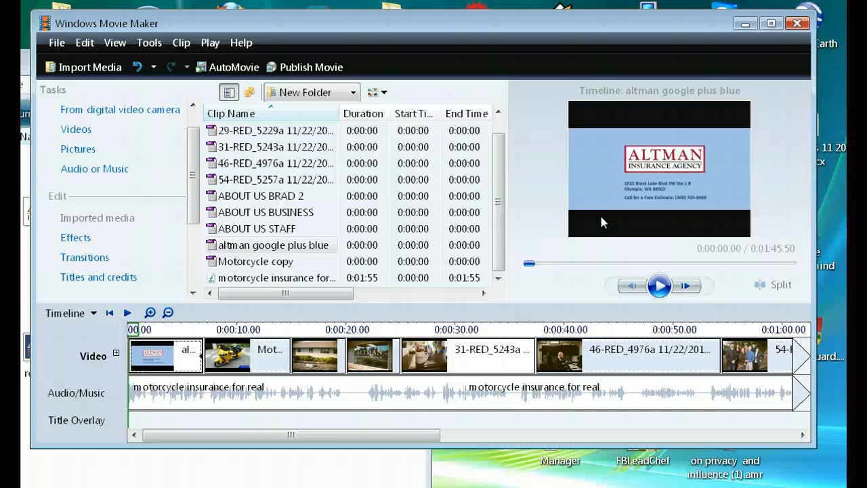
- Import the image altman red and white on light blue.jpg from the altman agency New Folder into the Movie Maker clip collection
click(550, 194)
drag(23, 65, 0, 207)
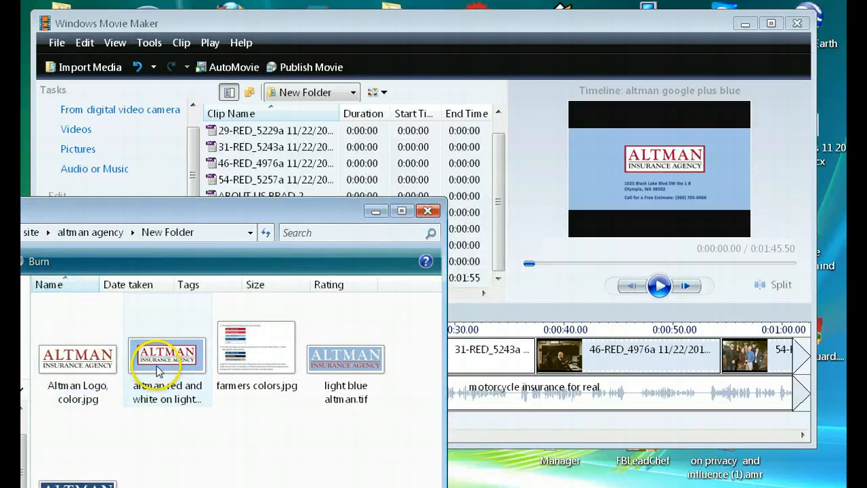
drag(159, 354, 254, 304)
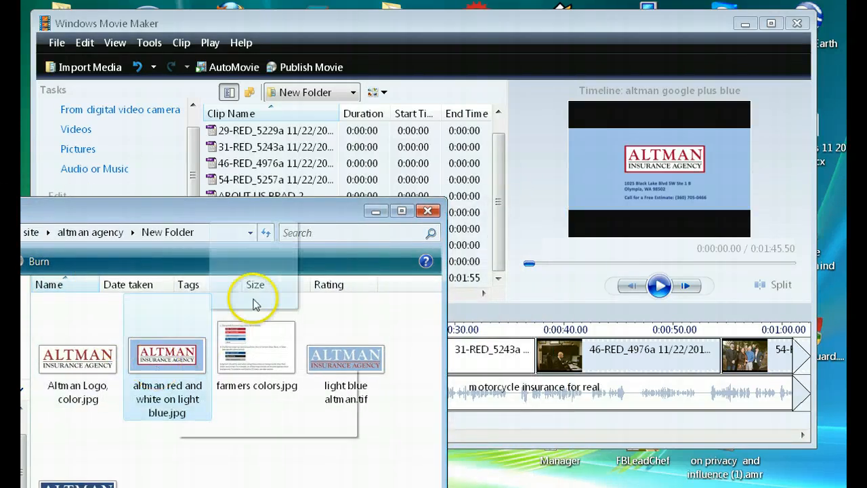
click(357, 173)
click(285, 246)
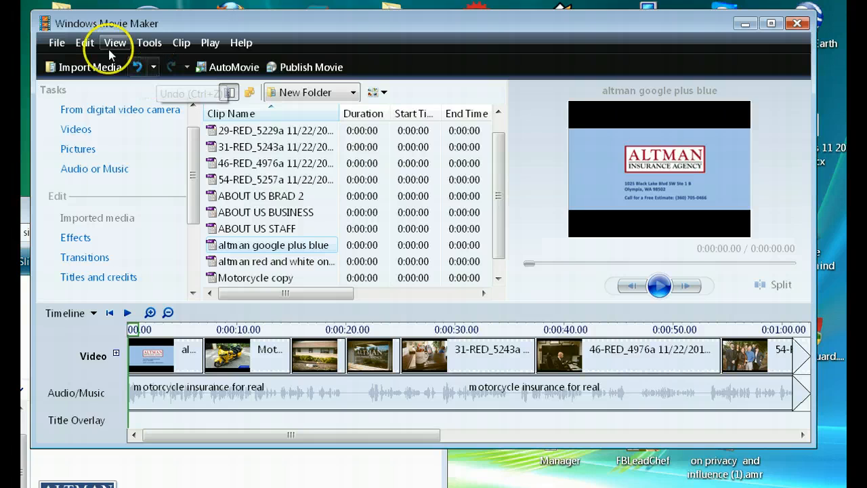
- Start a new Movie Maker project and choose to save the changes to the current one
click(61, 44)
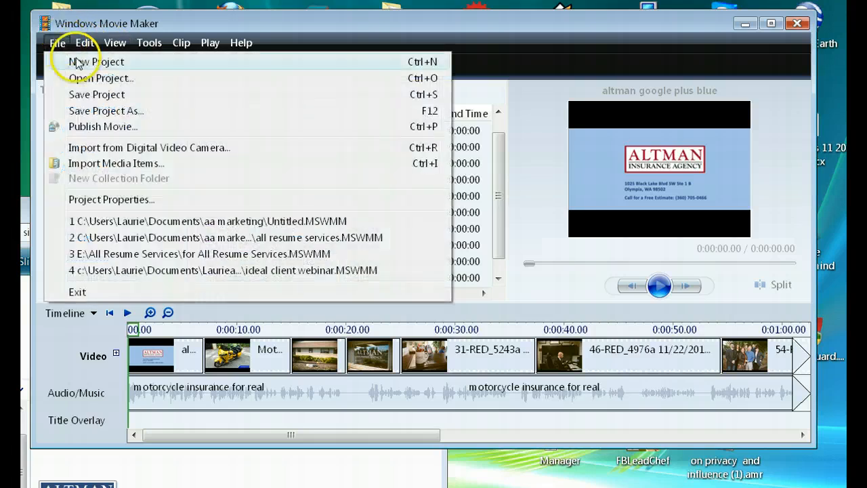
click(82, 65)
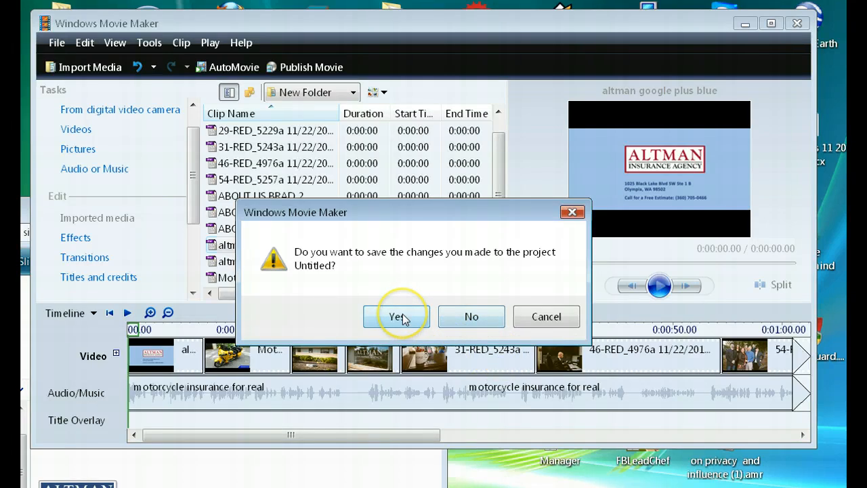
click(403, 317)
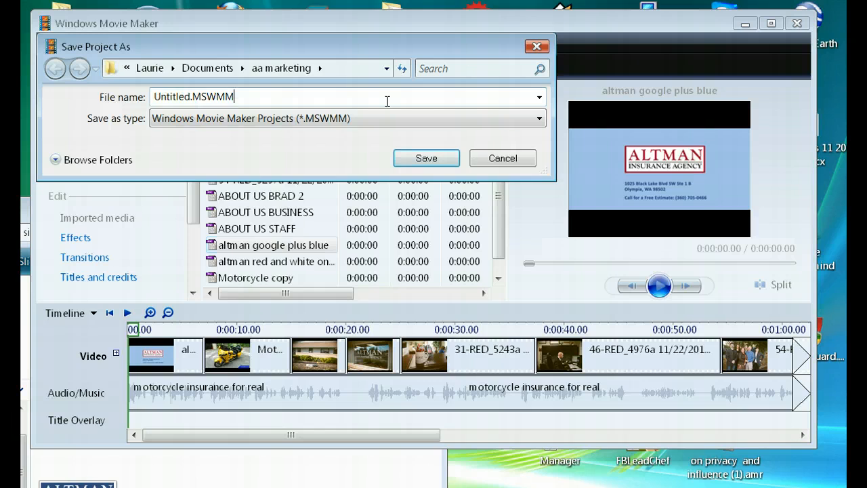
- Save the current project as altman in the aa marketing folder, and start a blank new project
click(229, 101)
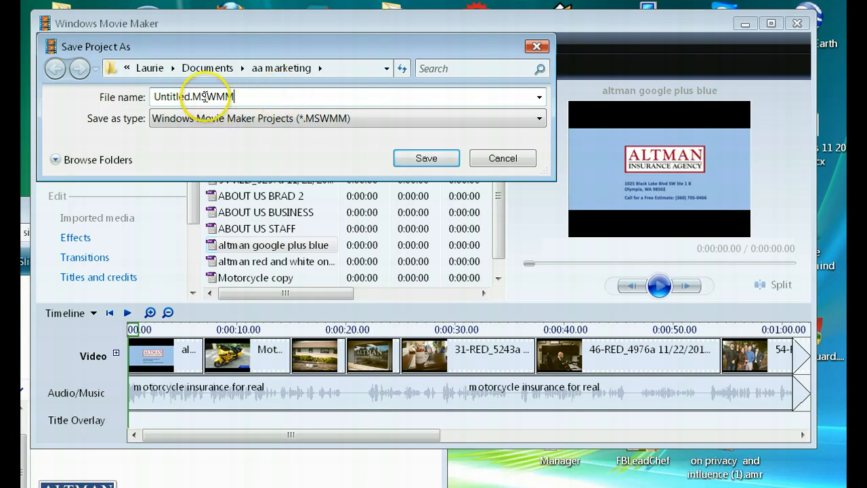
drag(195, 93, 257, 94)
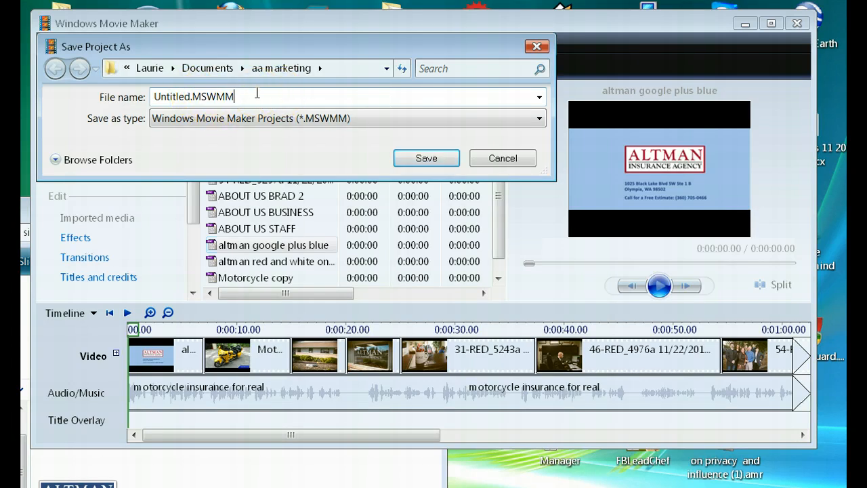
key(BackSpace)
key(BackSpace)
key(BackSpace)
key(BackSpace)
key(BackSpace)
key(BackSpace)
key(BackSpace)
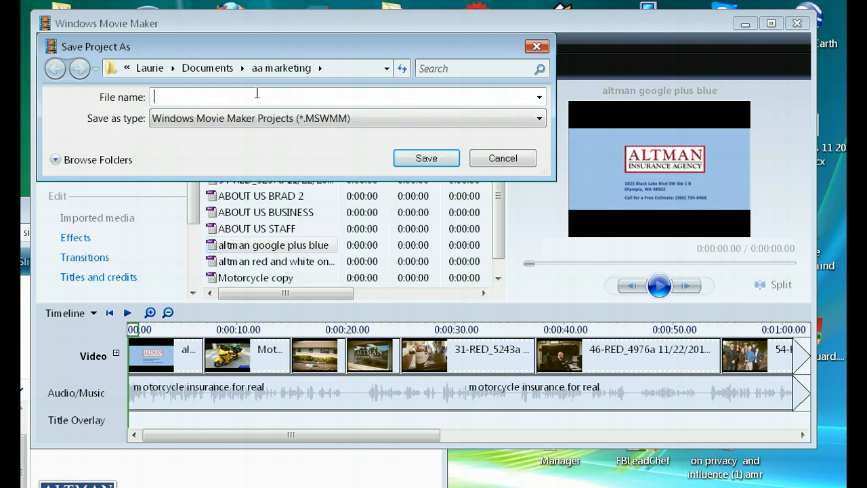
text(akt)
key(BackSpace)
key(BackSpace)
text(k)
key(BackSpace)
text(k)
key(BackSpace)
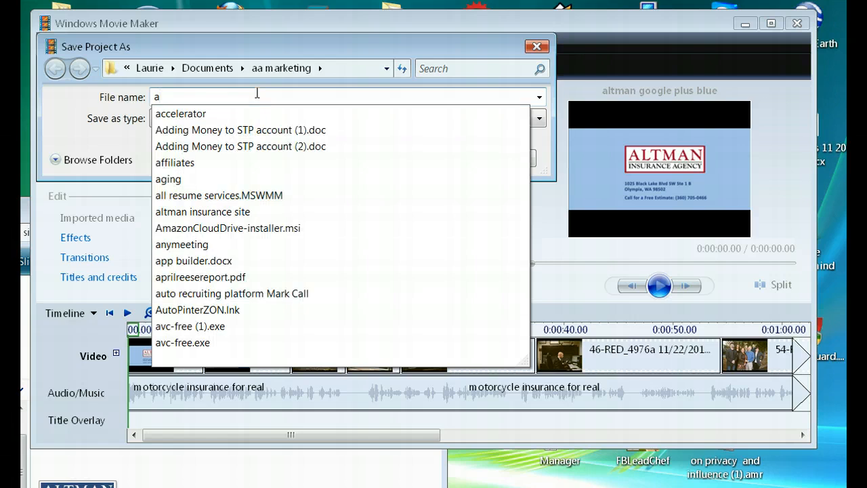
text(ltman)
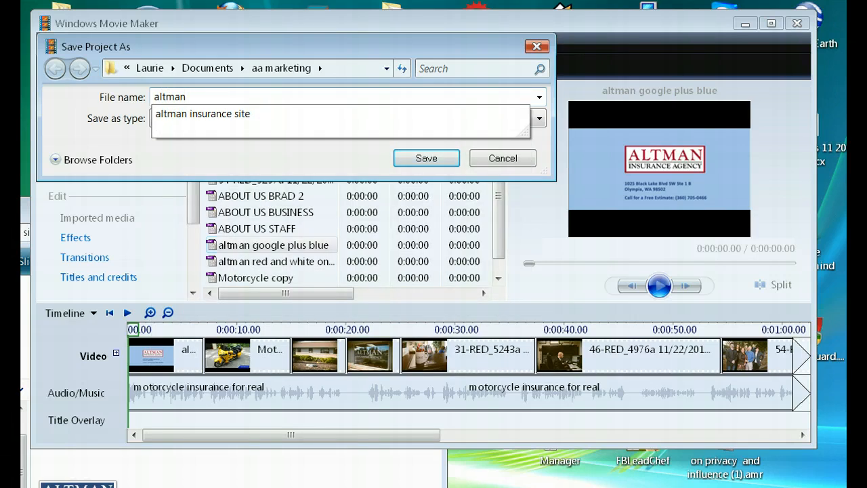
click(419, 161)
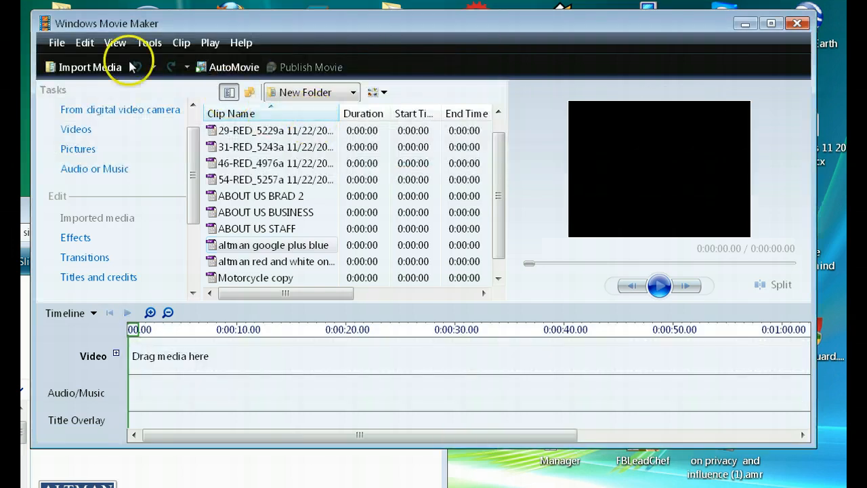
click(54, 42)
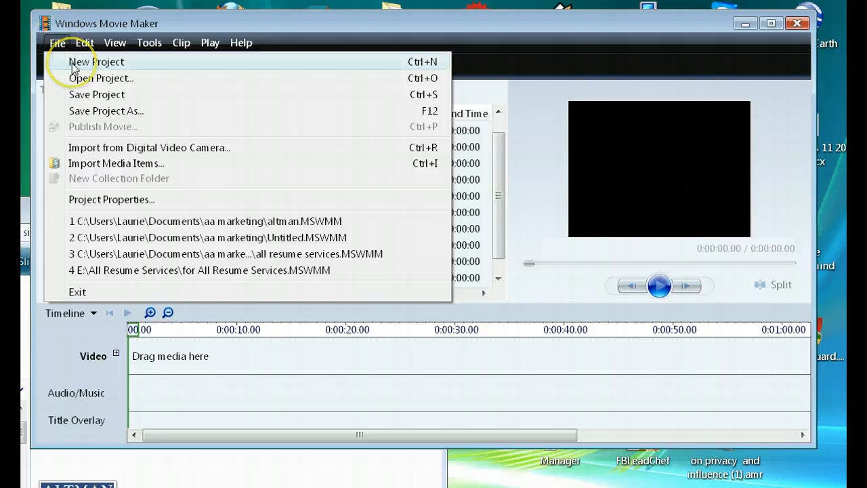
click(73, 68)
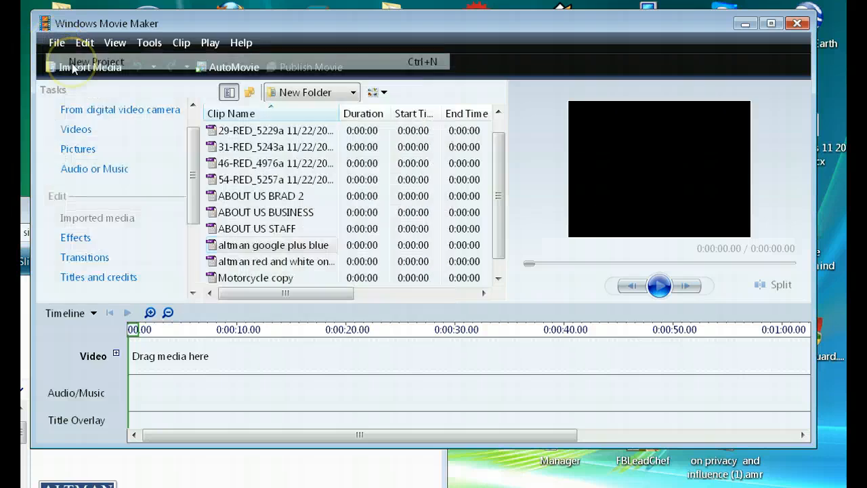
- Preview the 29-RED_5229a, Motorcycle copy and altman red and white on light blue clips, and look through the rest of the collection
click(242, 130)
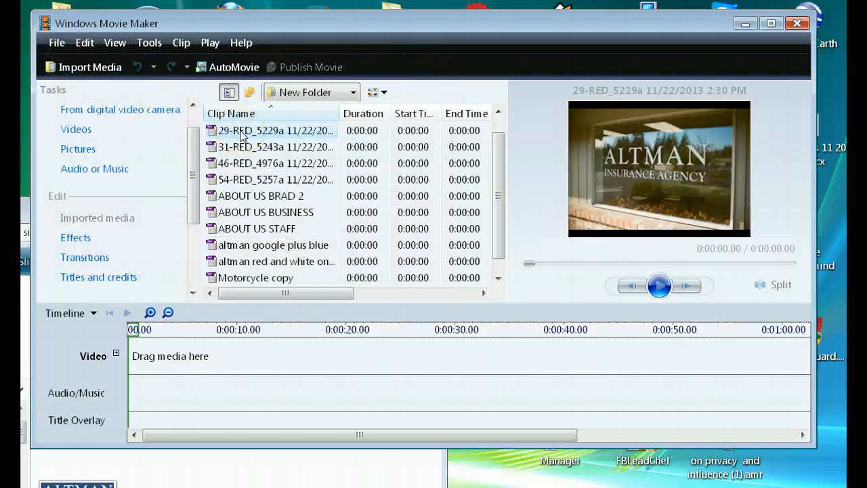
click(242, 132)
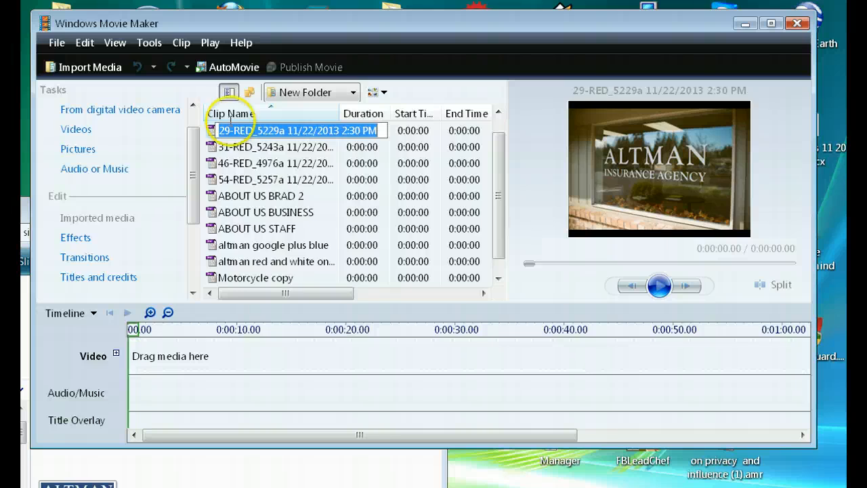
click(262, 279)
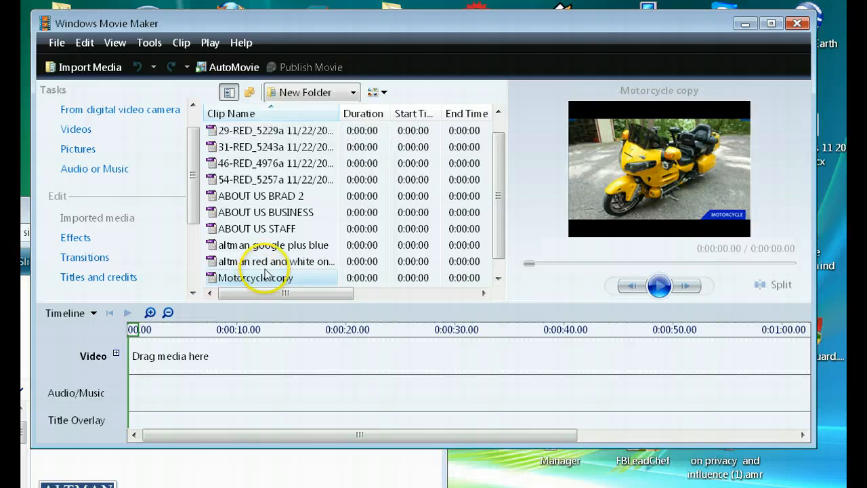
click(285, 261)
click(498, 278)
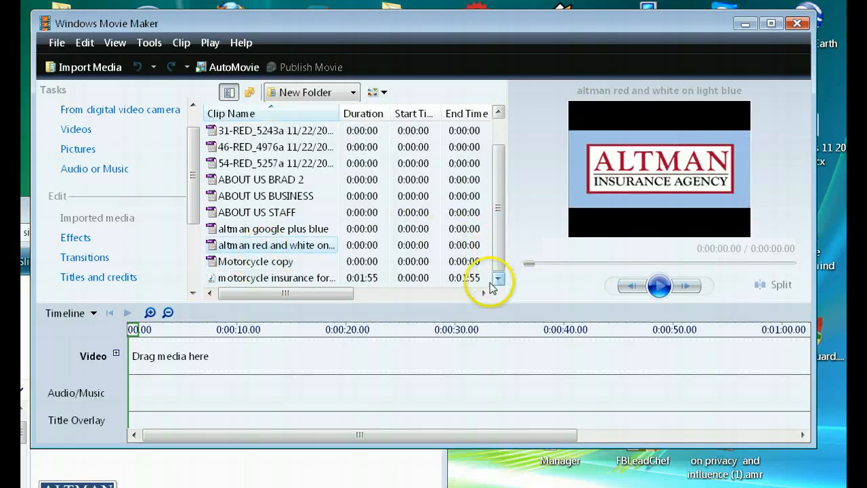
- Remove the motorcycle insurance for real audio and the altman red and white on light blue image from the clip collection
click(308, 279)
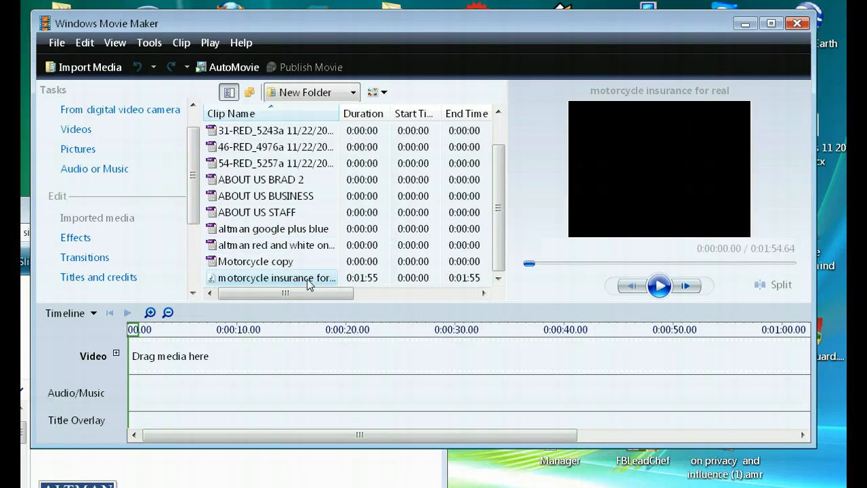
right_click(308, 281)
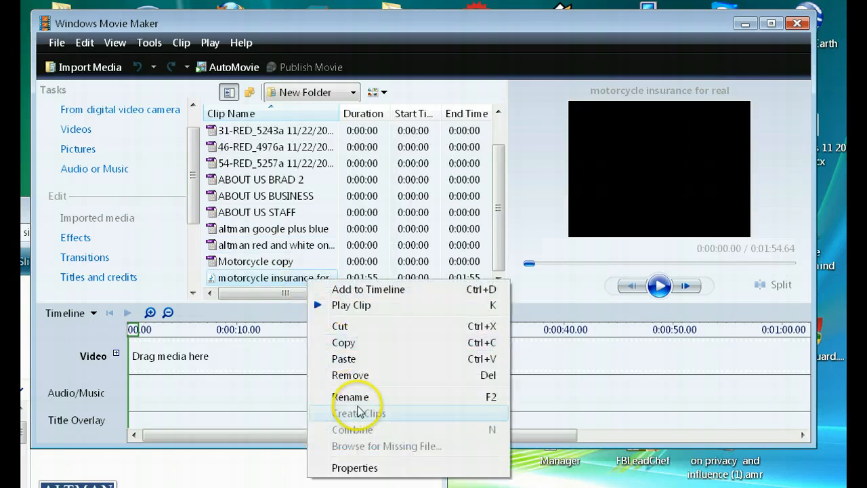
click(362, 376)
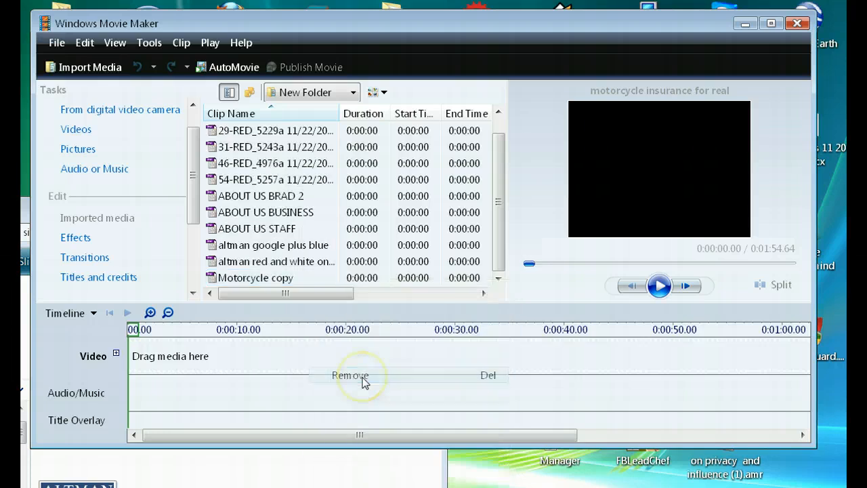
click(286, 264)
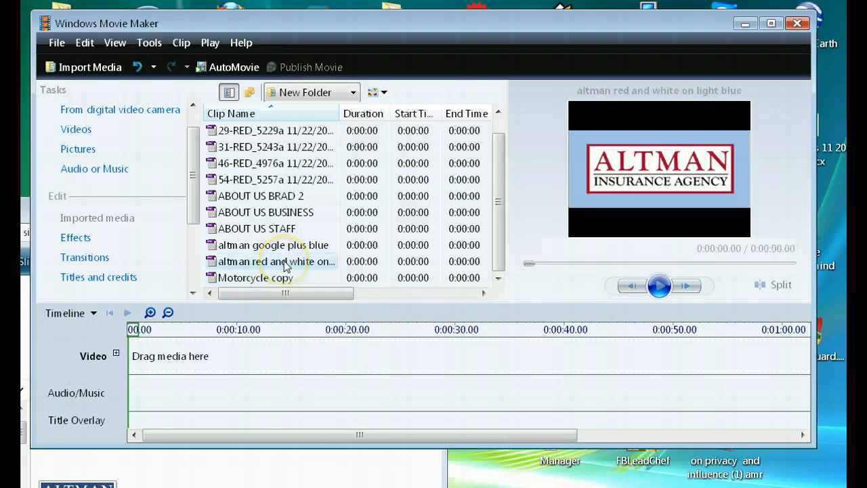
right_click(286, 265)
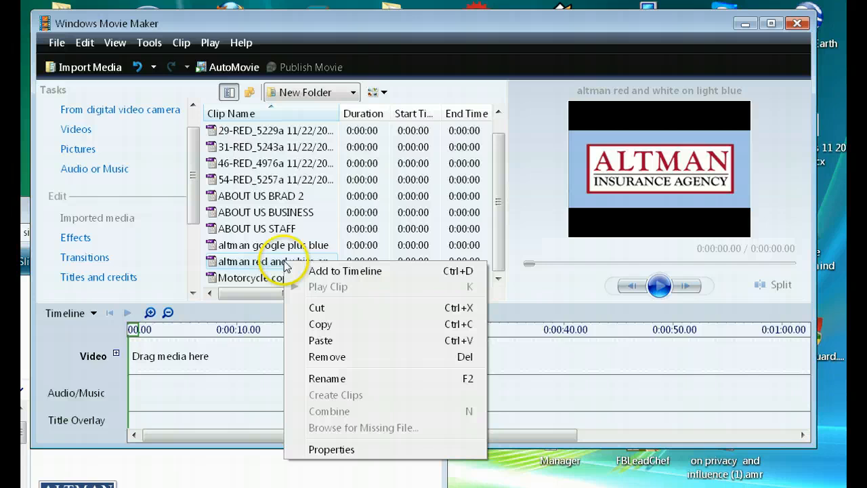
click(328, 357)
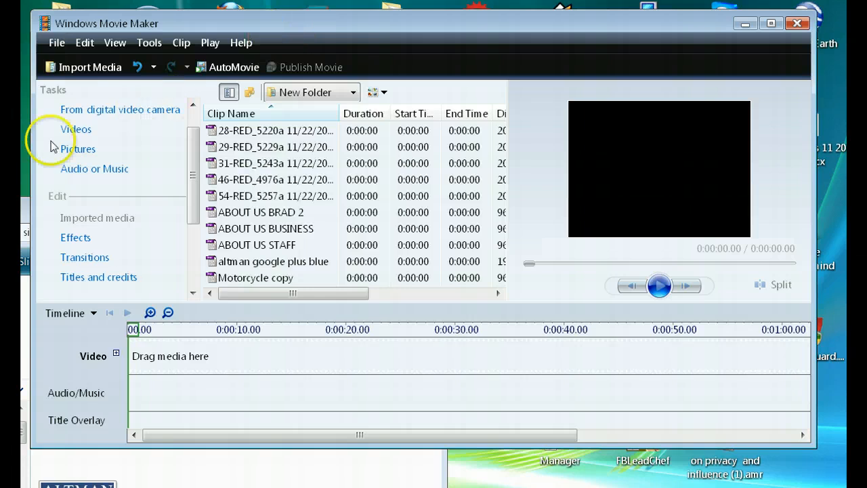
- Import altman red and white on light blue.jpg from the altman agency New Folder into the clip collection
drag(22, 207, 0, 341)
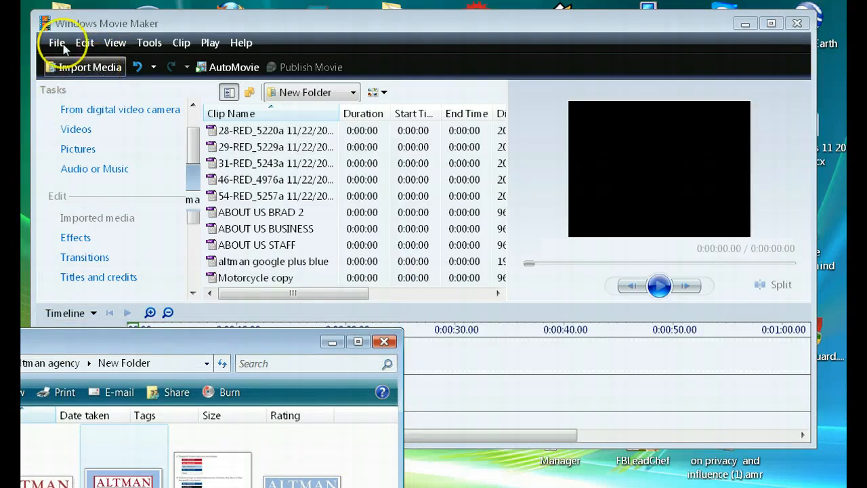
click(103, 76)
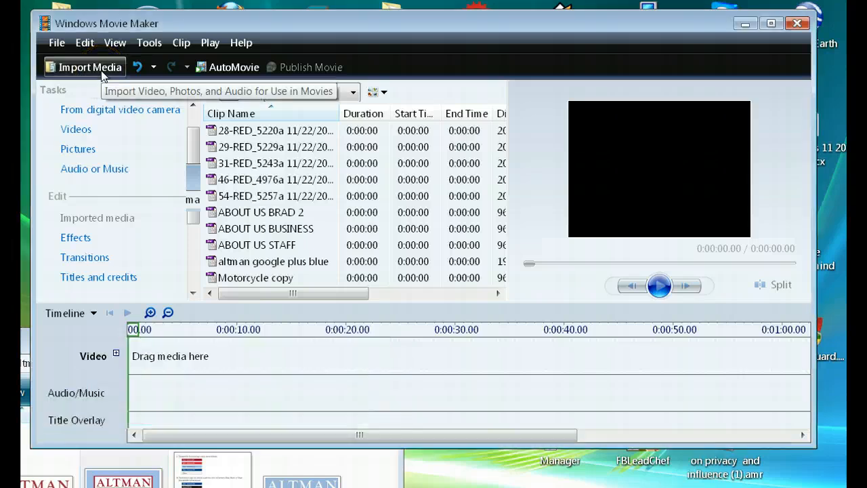
click(89, 153)
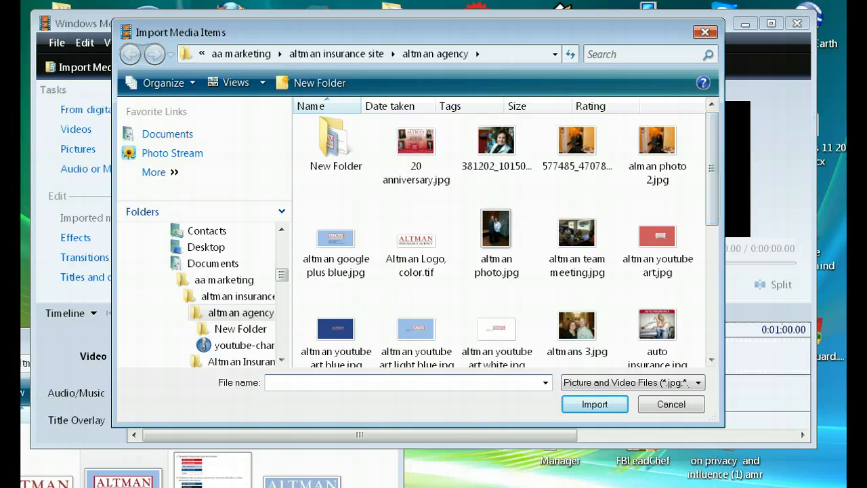
double_click(332, 135)
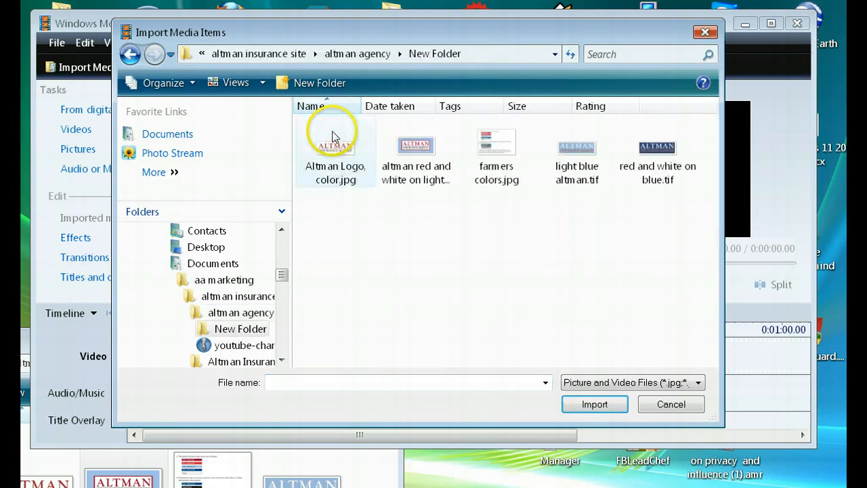
click(421, 150)
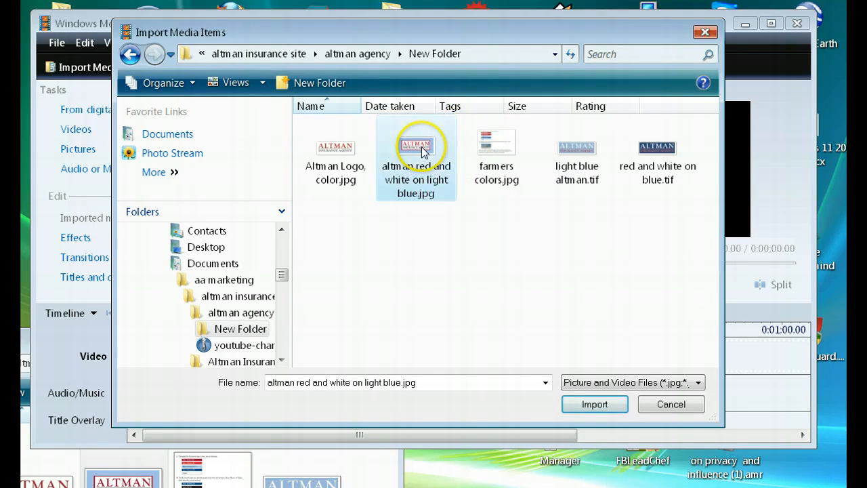
click(594, 405)
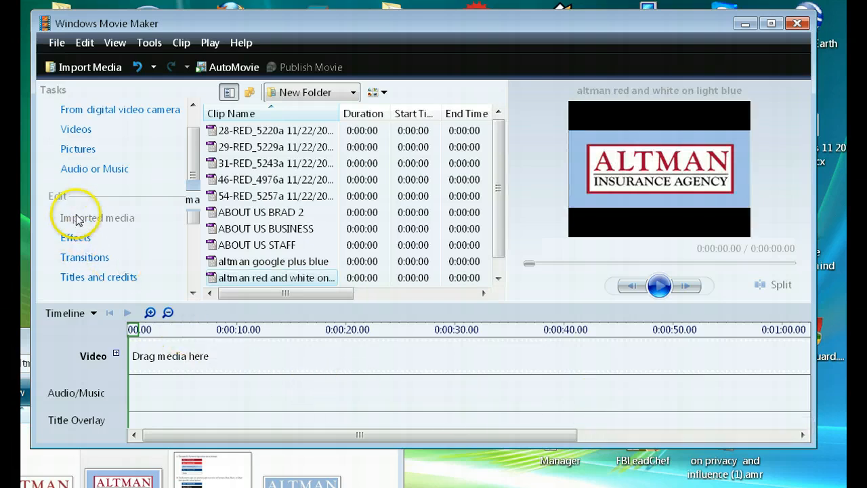
- Import the narration file motorcycle insurance 3.wav from the motorcycle folder into the clip collection
click(87, 174)
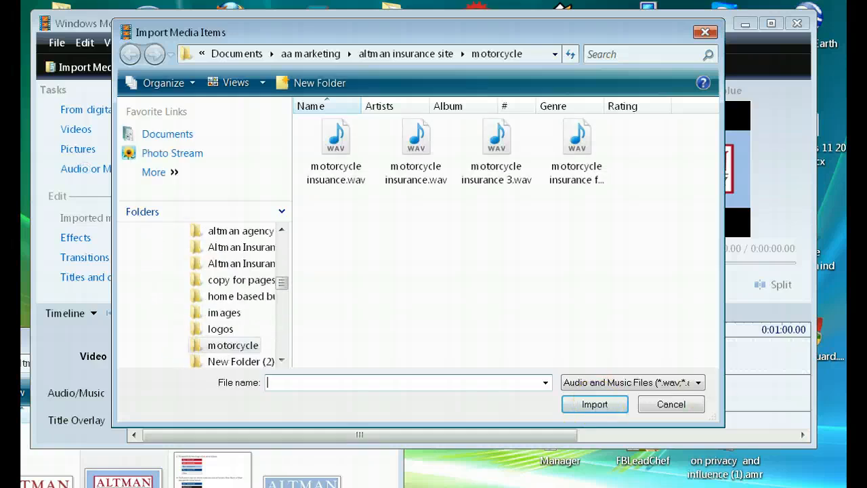
click(497, 141)
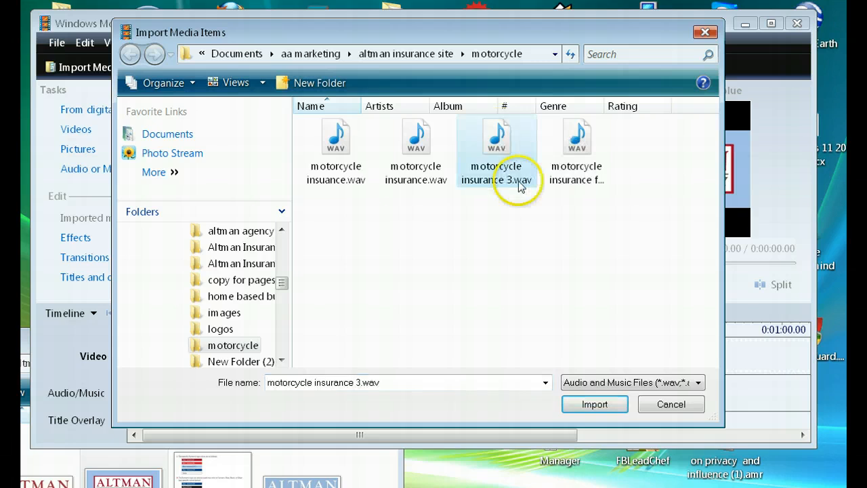
click(596, 409)
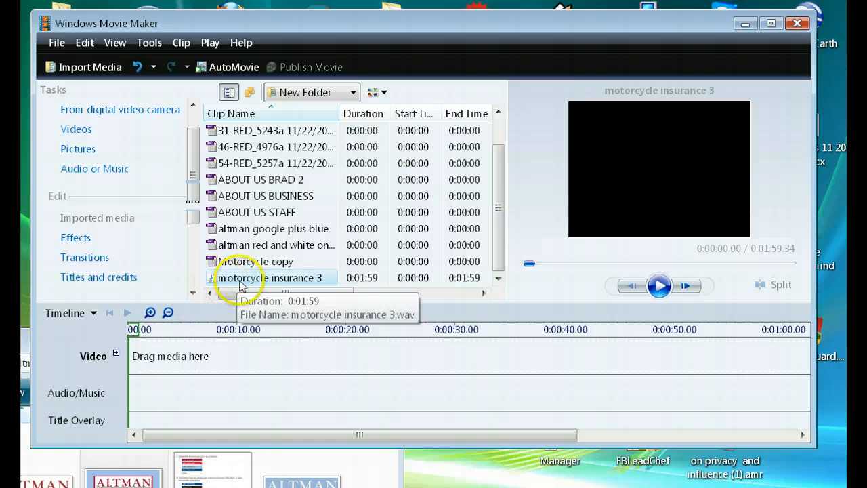
- Place motorcycle insurance 3 at the start of the Audio/Music track, play its opening, and return the playhead to the beginning
drag(219, 278, 127, 389)
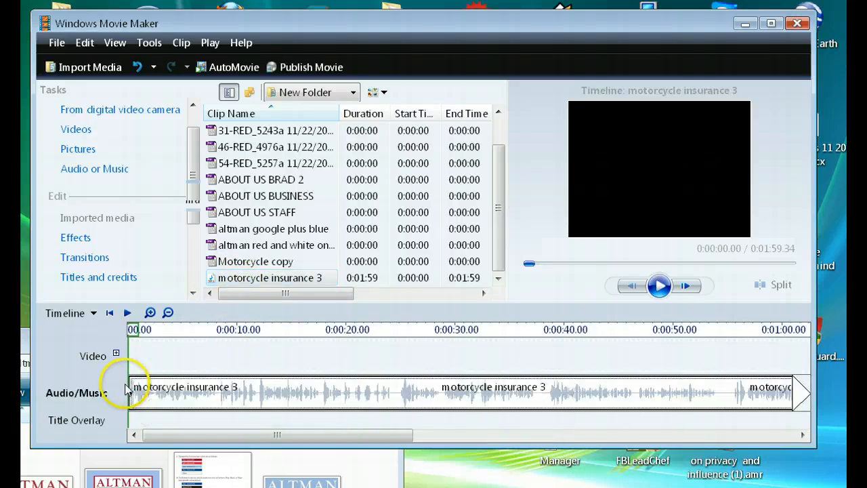
click(661, 286)
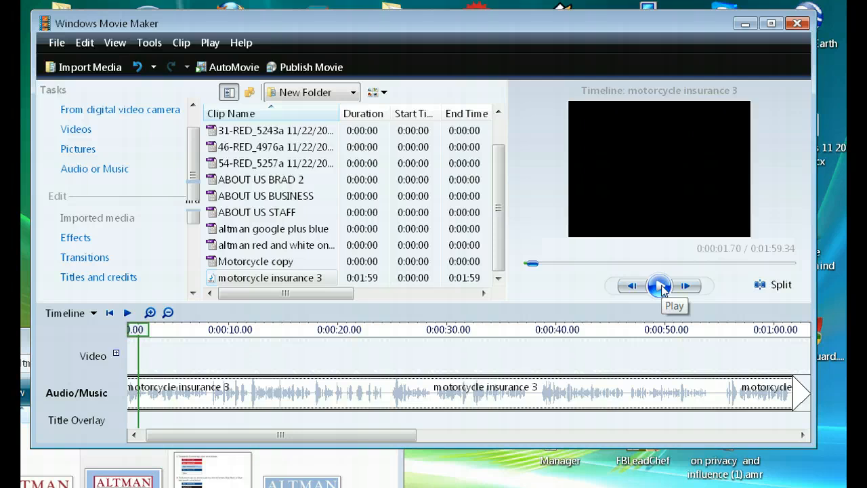
drag(138, 331, 112, 325)
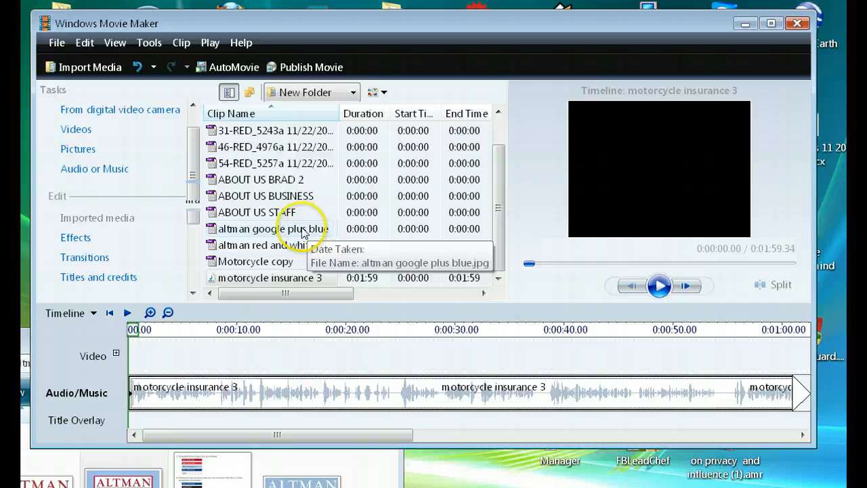
- Place altman google plus blue at the start of the Video track and extend it to about 8.6 seconds
drag(303, 232, 201, 361)
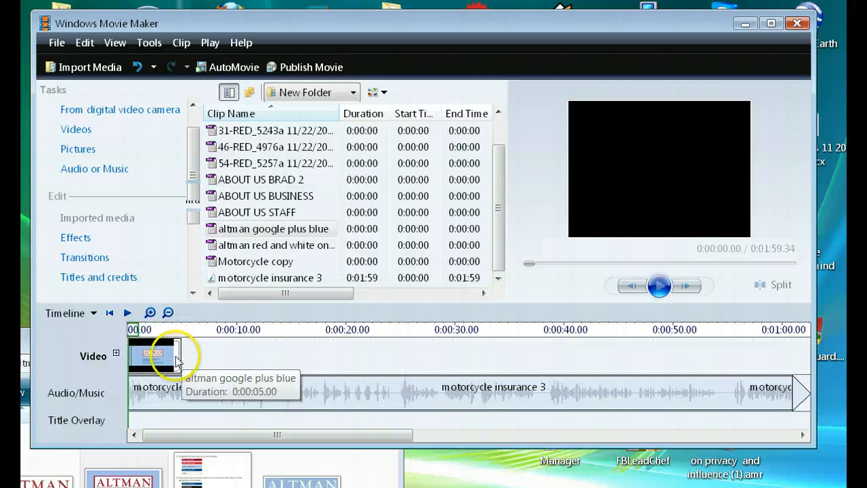
click(180, 358)
drag(180, 356, 220, 358)
- Add altman red and white on light blue as the second Video clip and stretch it to the end of the narration
drag(372, 434, 665, 461)
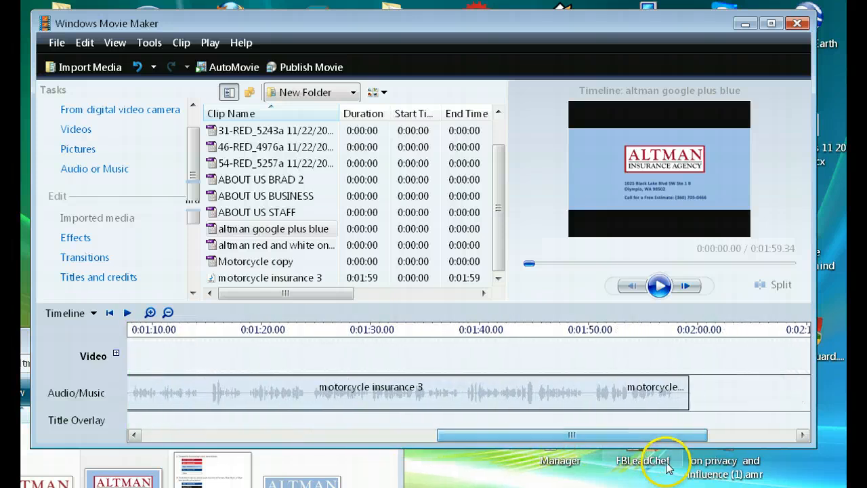
click(276, 231)
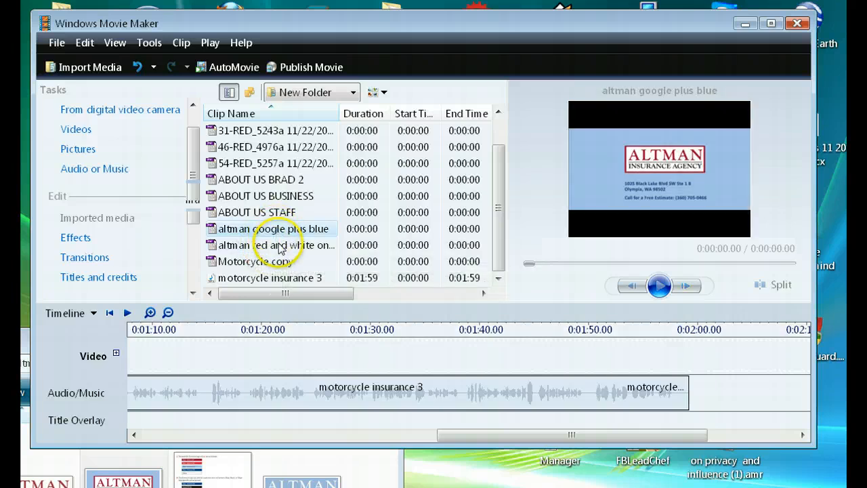
click(279, 246)
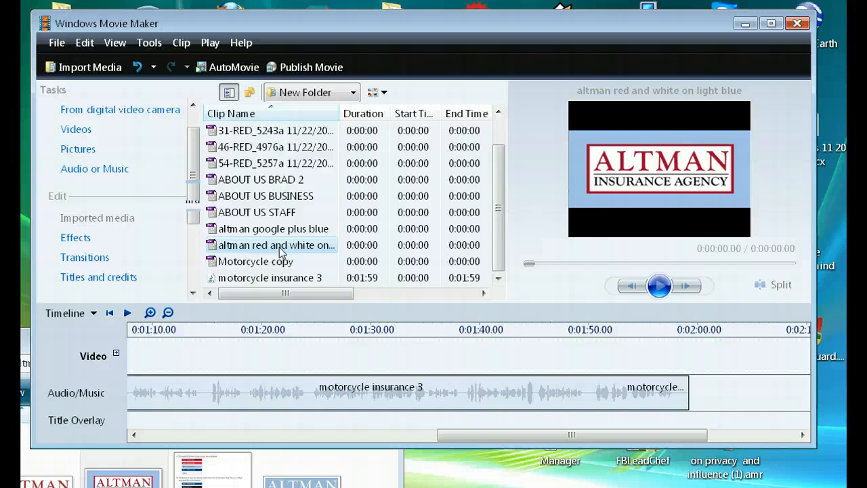
drag(281, 252, 628, 369)
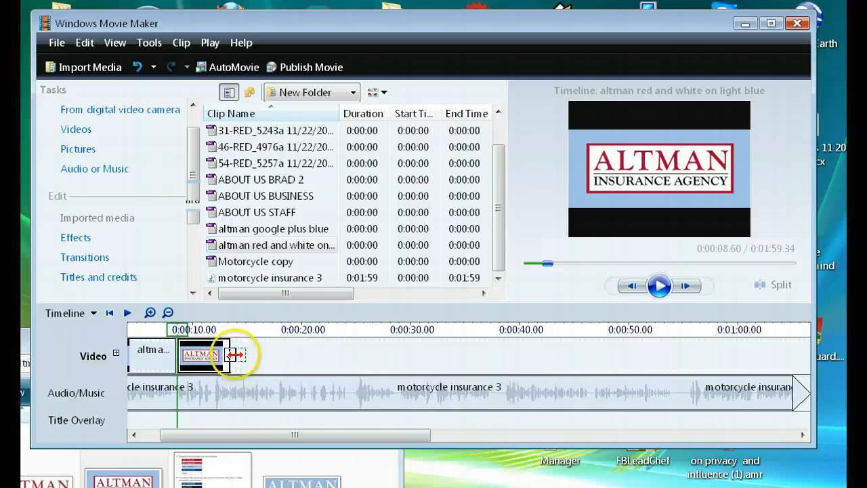
drag(234, 354, 792, 351)
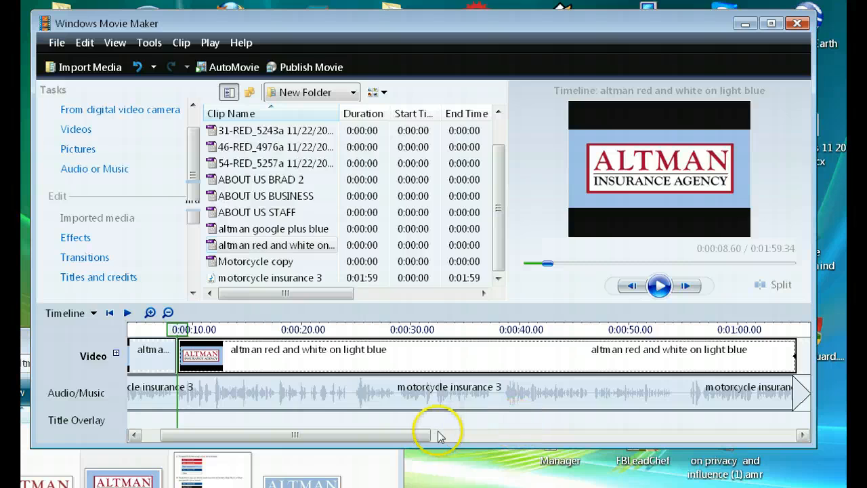
drag(423, 435, 668, 442)
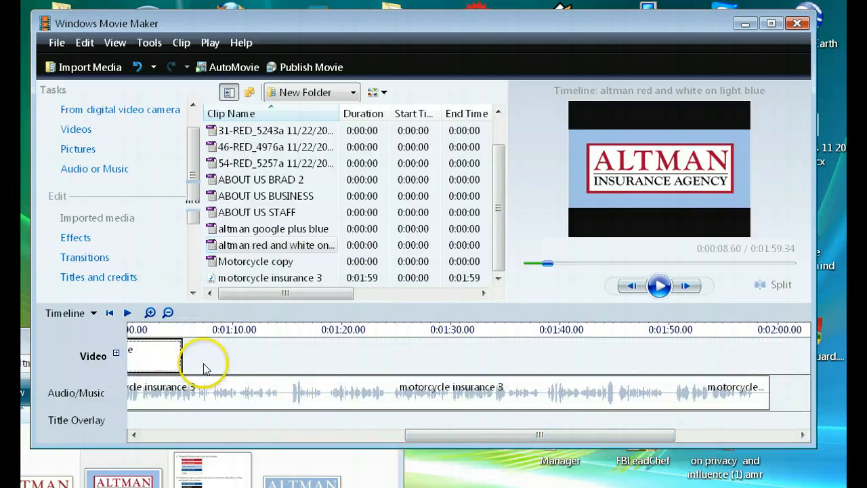
drag(179, 359, 761, 374)
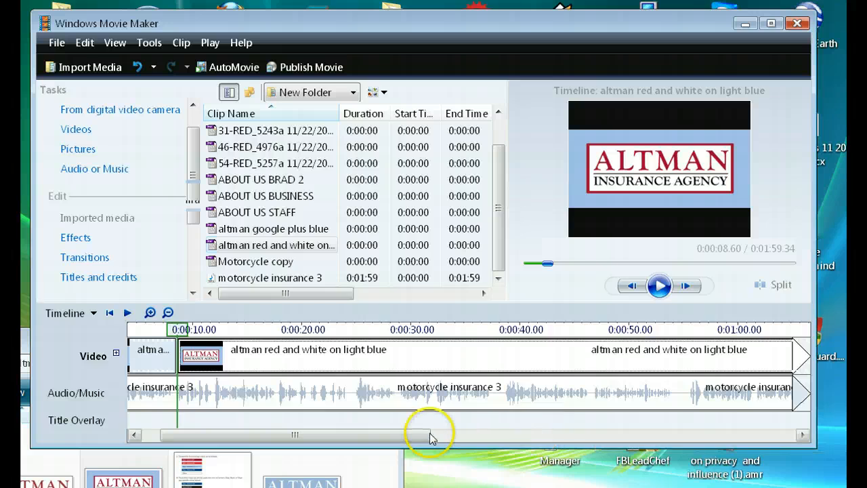
drag(431, 437, 199, 441)
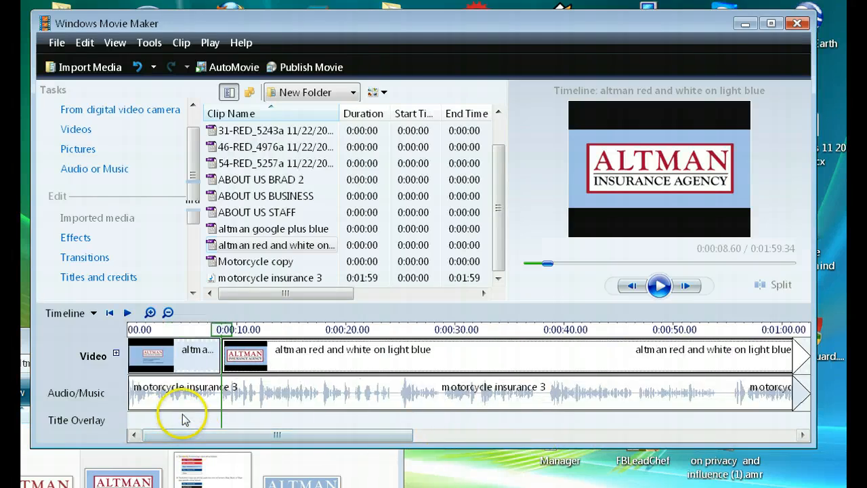
- Remove the altman google plus blue clip from the start of the Video track
click(157, 363)
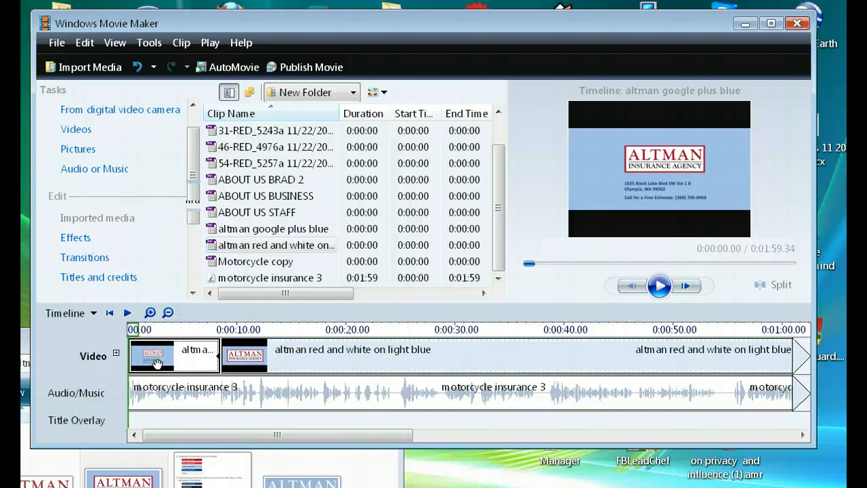
right_click(156, 362)
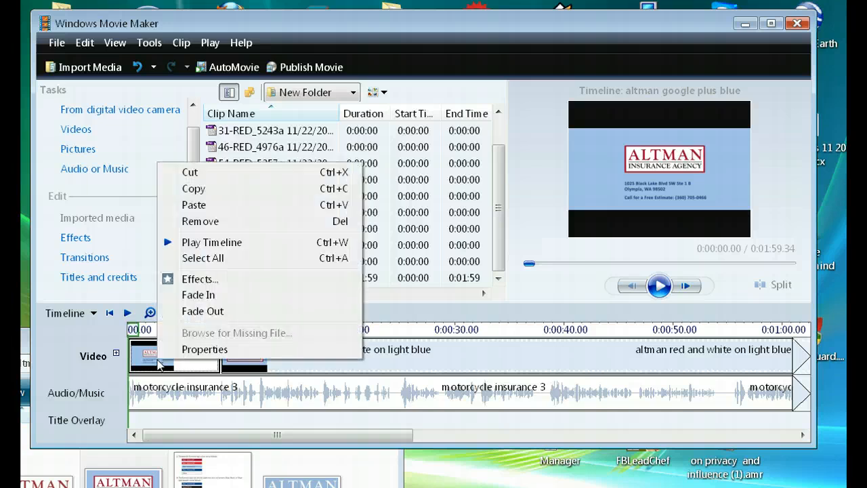
click(211, 228)
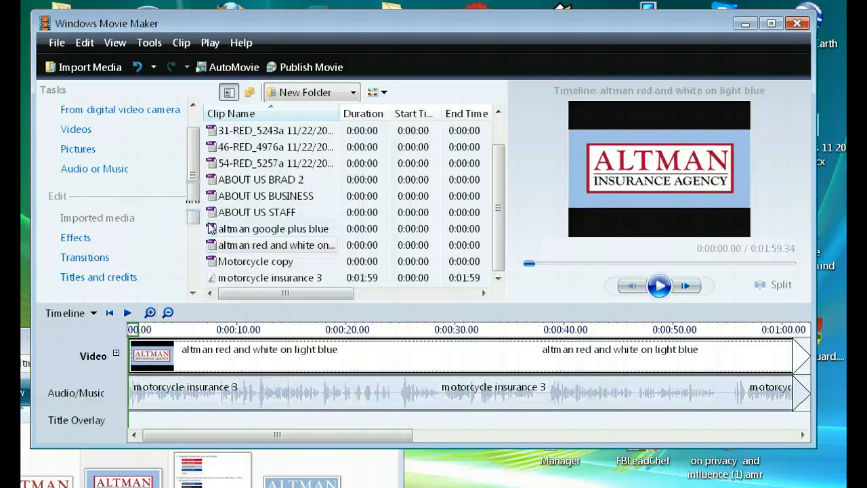
- Insert another altman red and white on light blue clip at the start of the Video track, lasting about 12 seconds
click(286, 233)
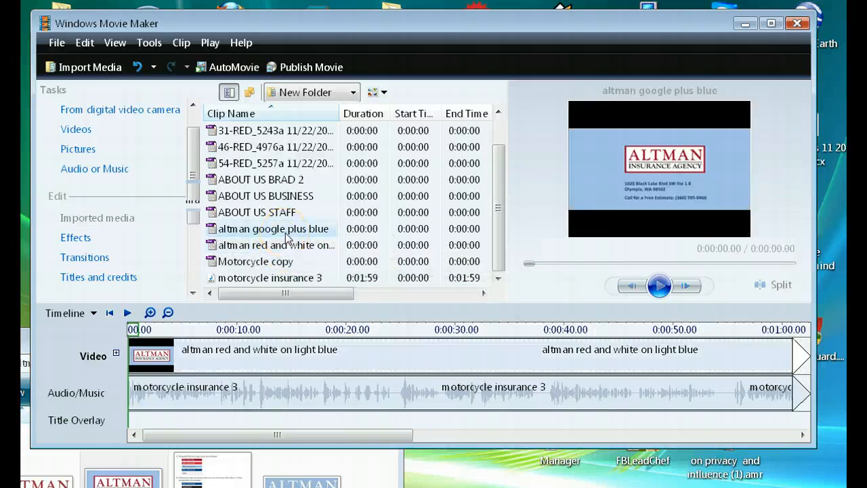
click(288, 249)
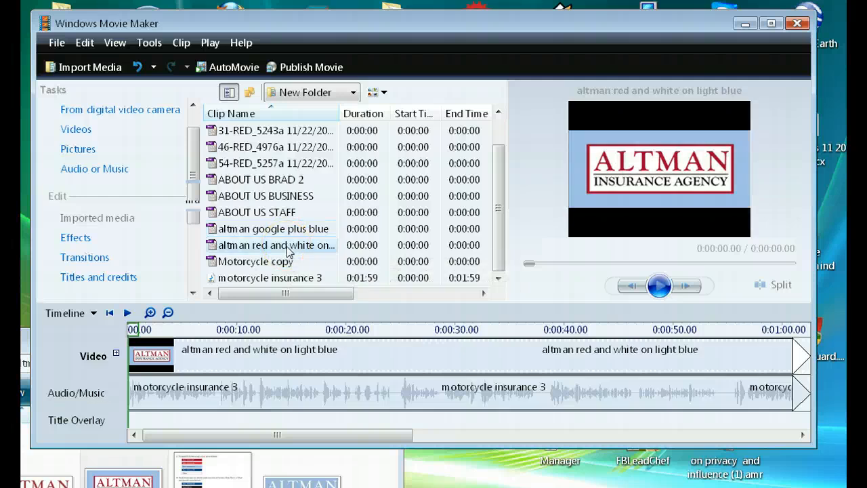
drag(289, 251, 258, 359)
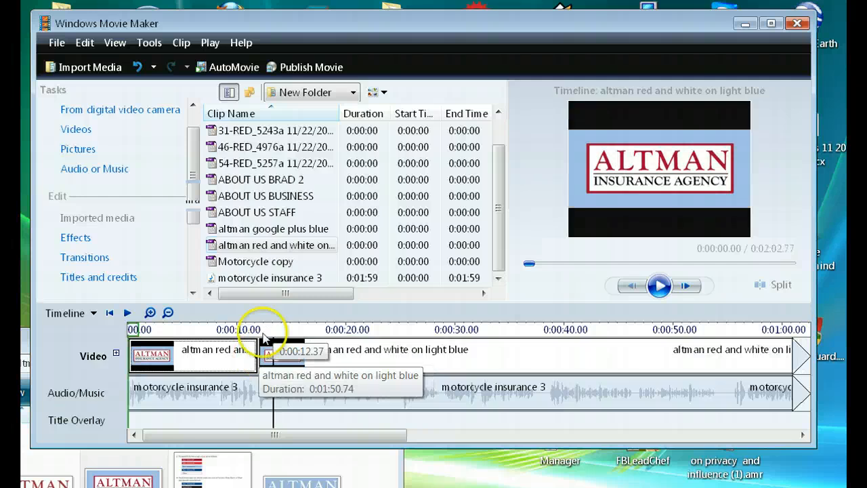
- Insert Motorcycle copy between the two altman red and white on light blue clips, lasting about 24 seconds
click(270, 132)
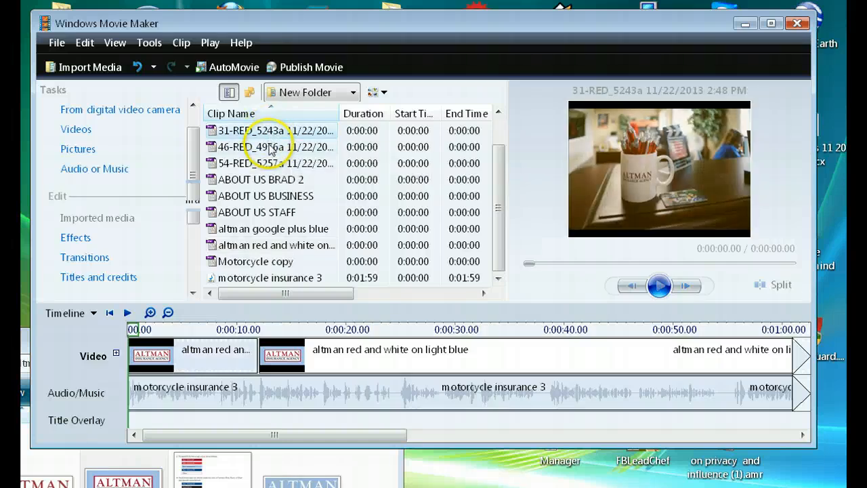
click(269, 148)
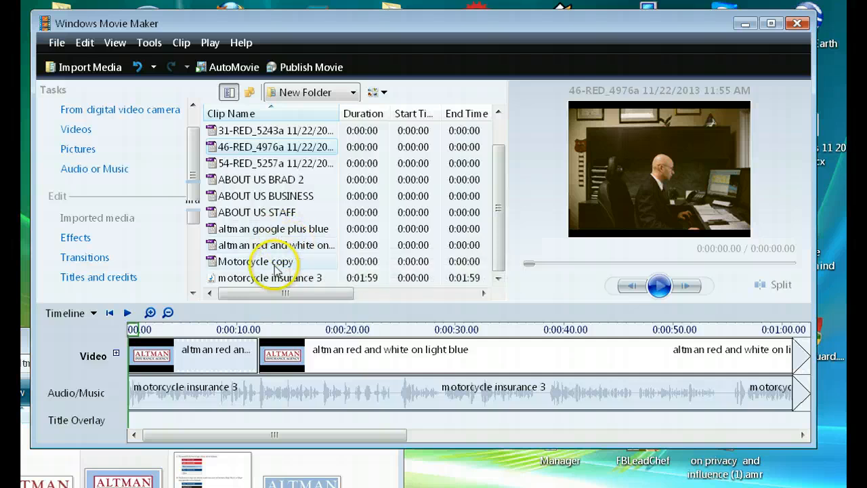
click(276, 264)
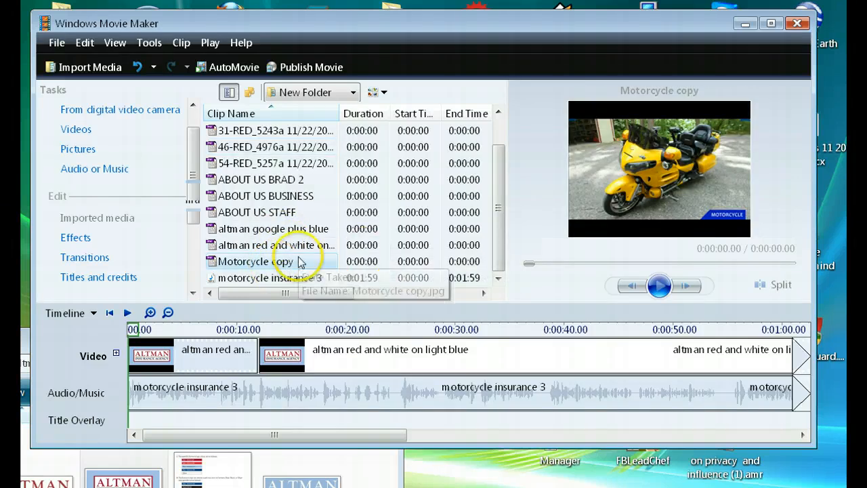
drag(254, 265, 446, 359)
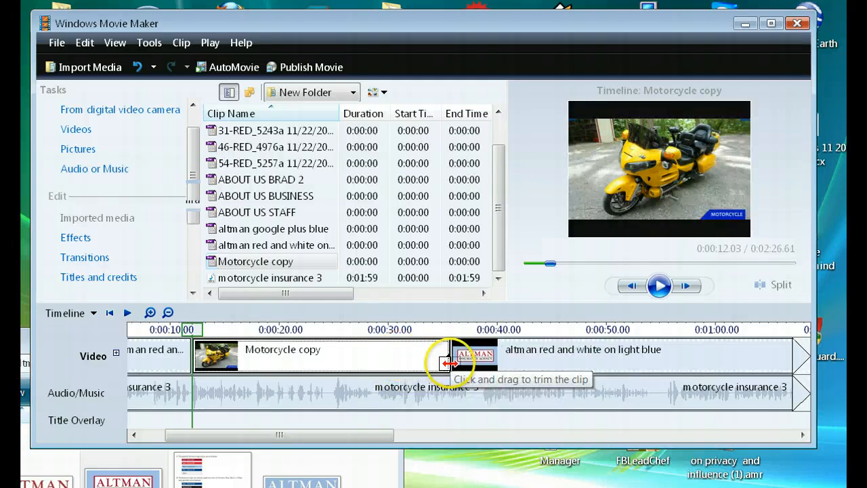
- Preview the imported pictures, add 54-RED_5257a directly after Motorcycle copy, and extend it to about 8.2 seconds
click(278, 134)
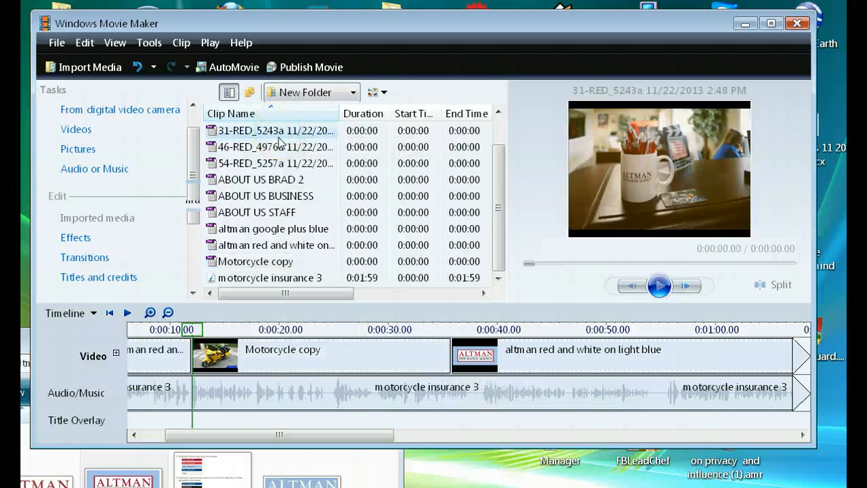
click(278, 150)
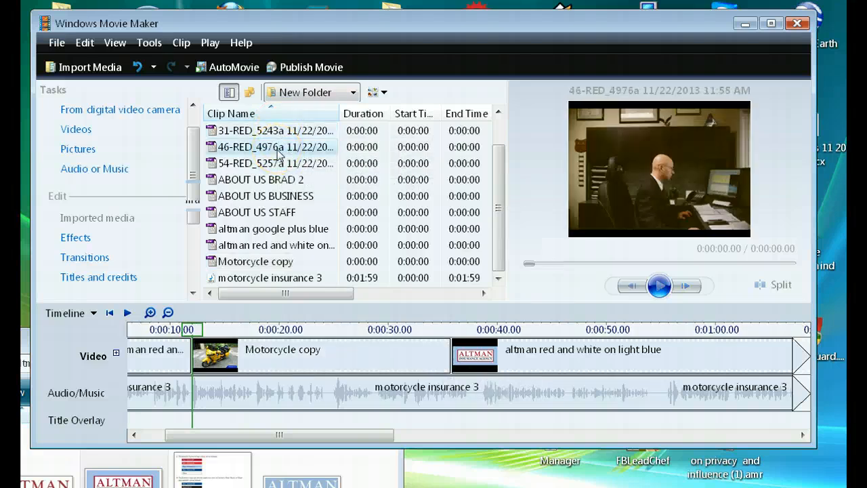
click(275, 168)
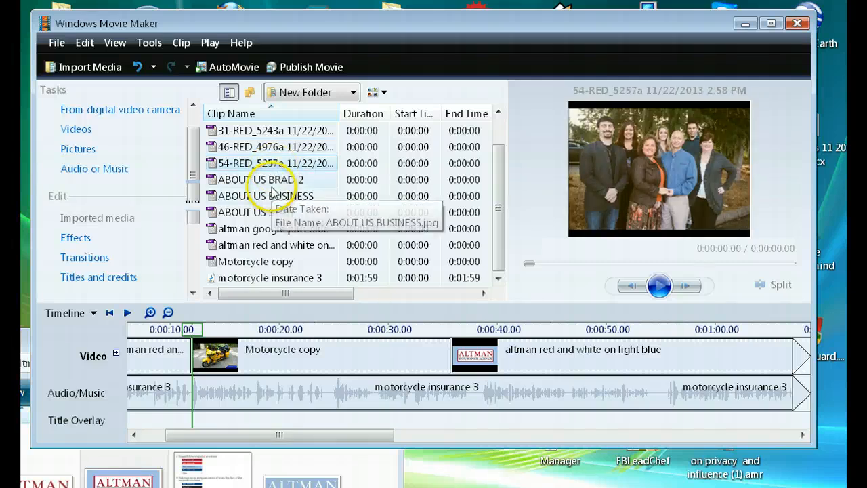
click(272, 187)
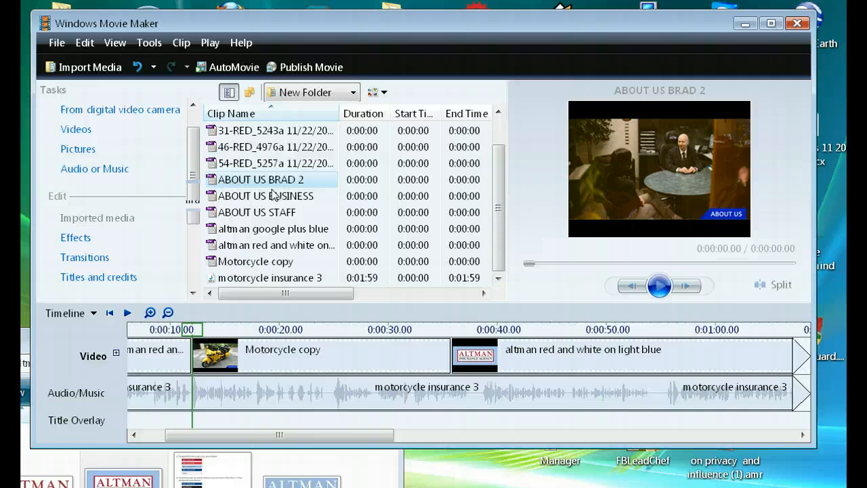
click(272, 199)
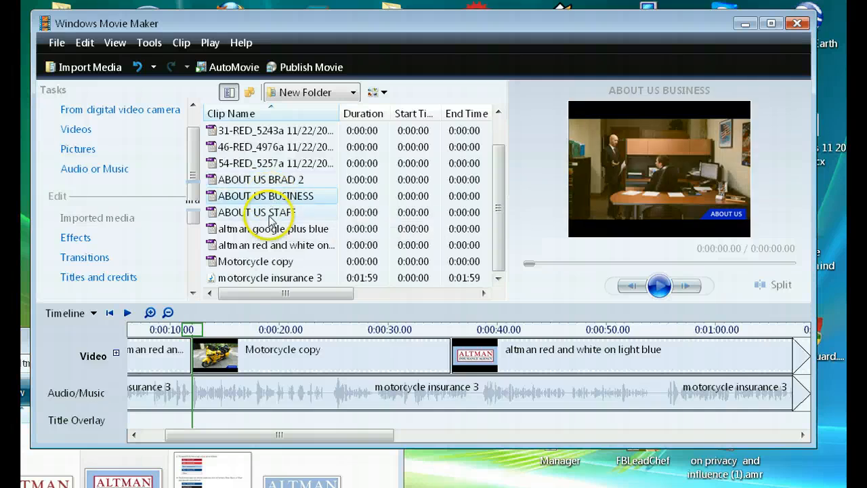
click(269, 217)
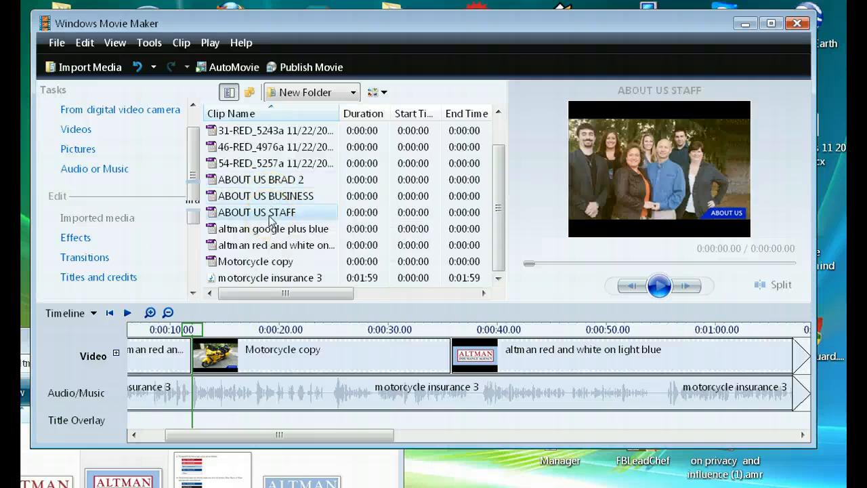
click(276, 148)
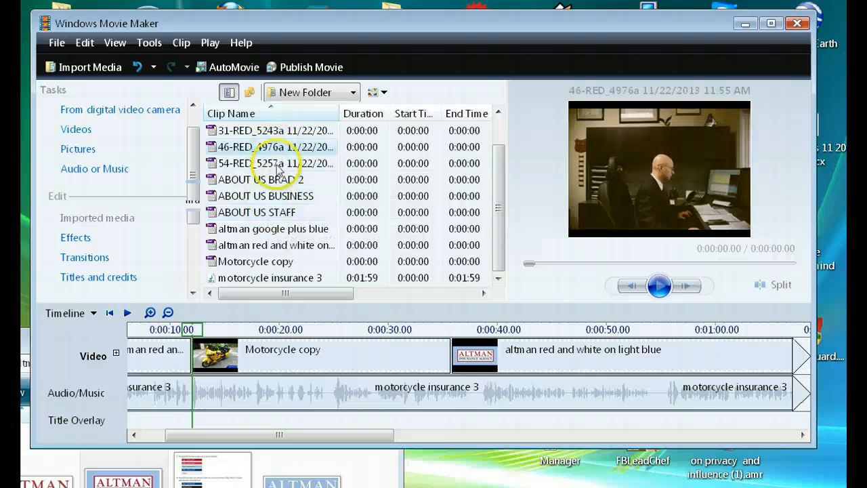
click(278, 165)
drag(278, 169, 450, 337)
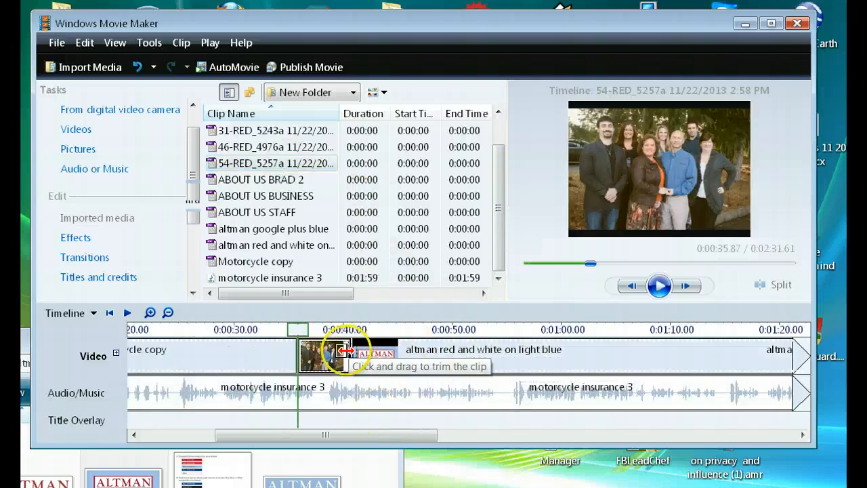
drag(350, 355, 384, 355)
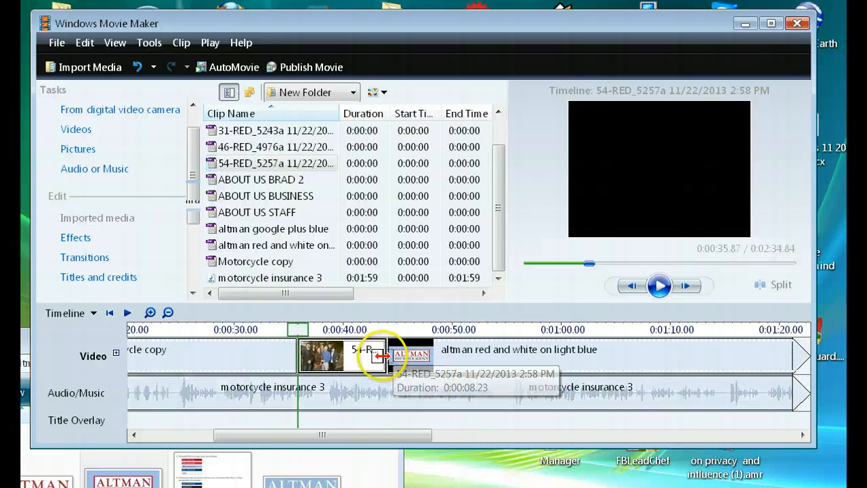
- Insert 31-RED_5243a after the 54-RED_5257a clip on the Video track, lasting about 11.4 seconds
click(285, 131)
drag(286, 133, 451, 354)
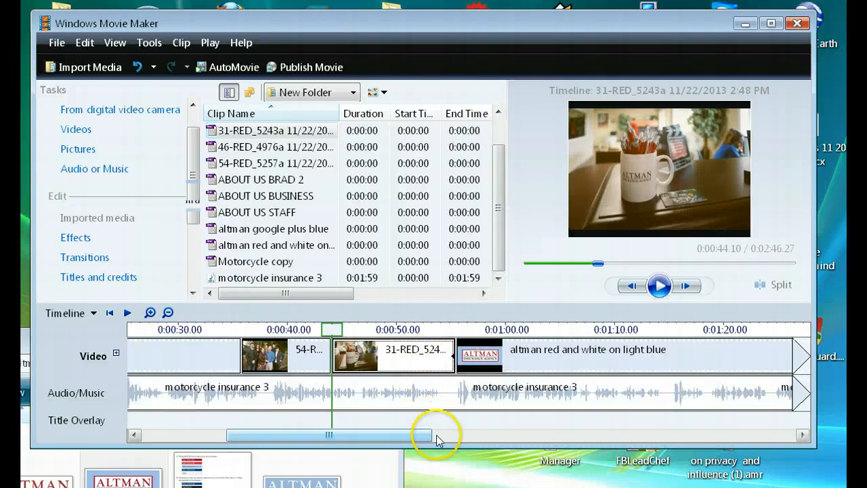
drag(437, 439, 461, 438)
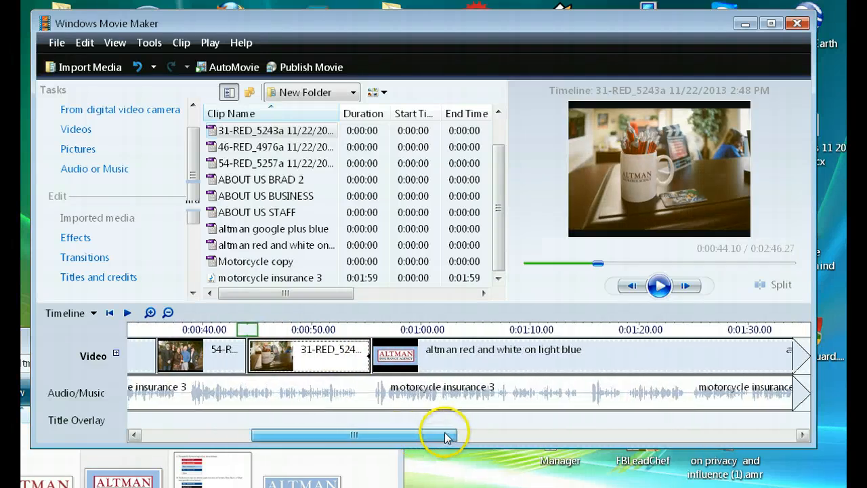
- Preview the imported staff, office, logo and motorcycle pictures to find further images for the Video track
click(282, 170)
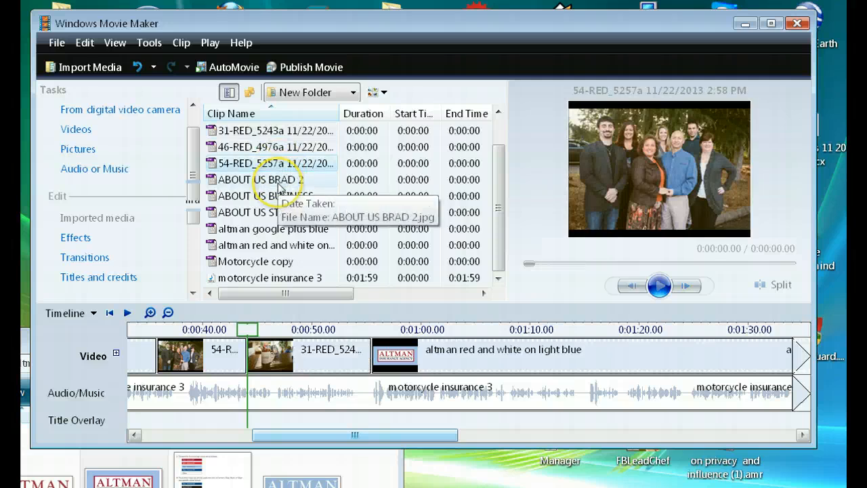
click(280, 187)
click(279, 196)
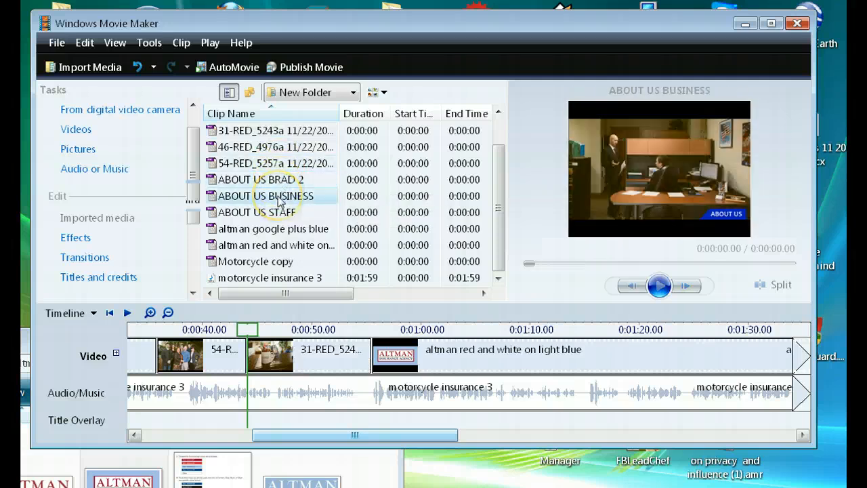
click(286, 131)
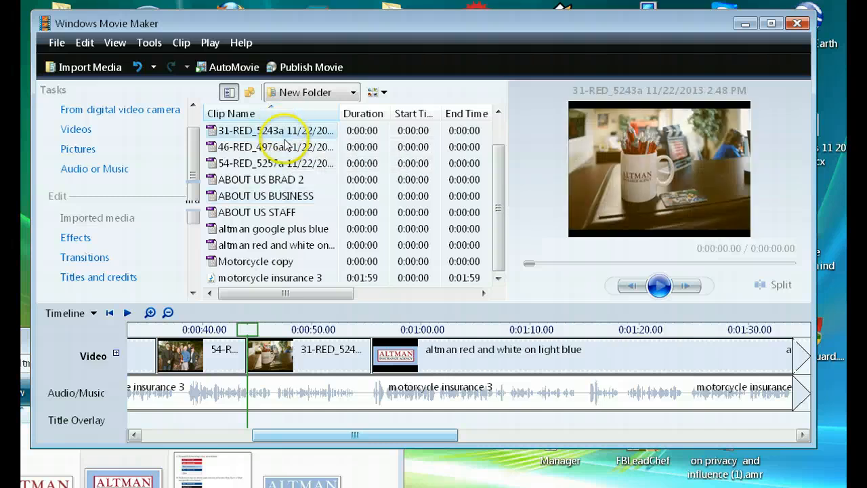
click(286, 149)
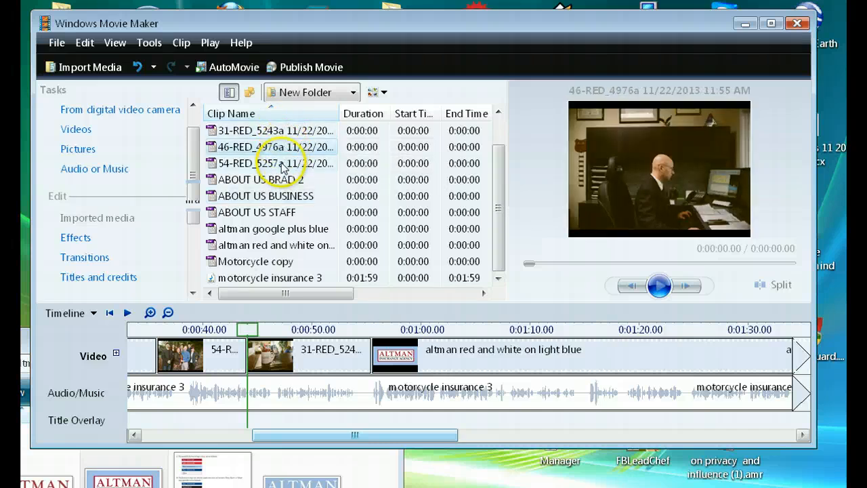
click(282, 165)
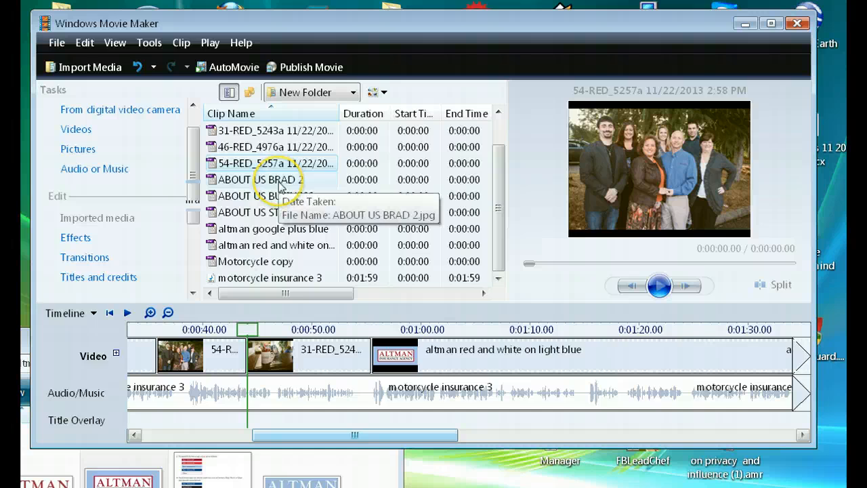
click(281, 180)
click(280, 195)
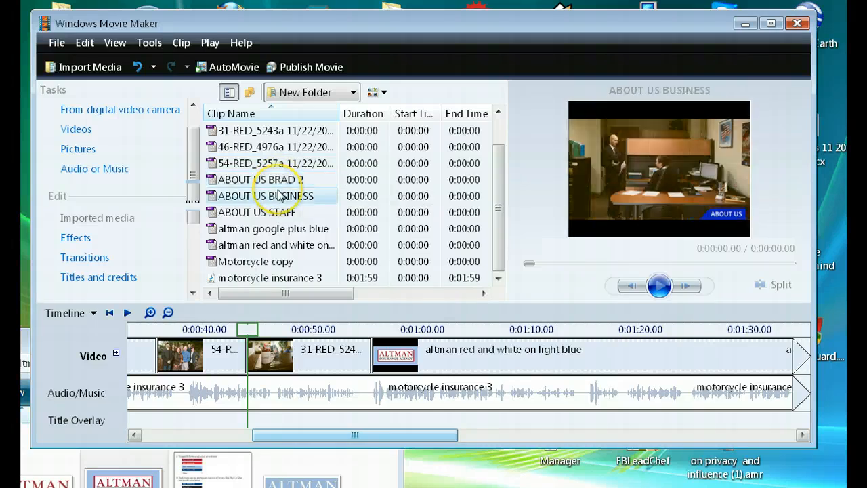
click(275, 211)
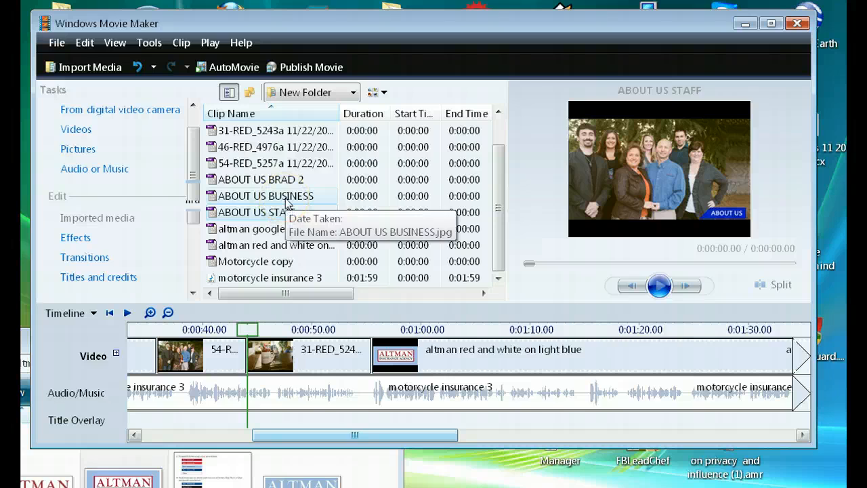
click(287, 202)
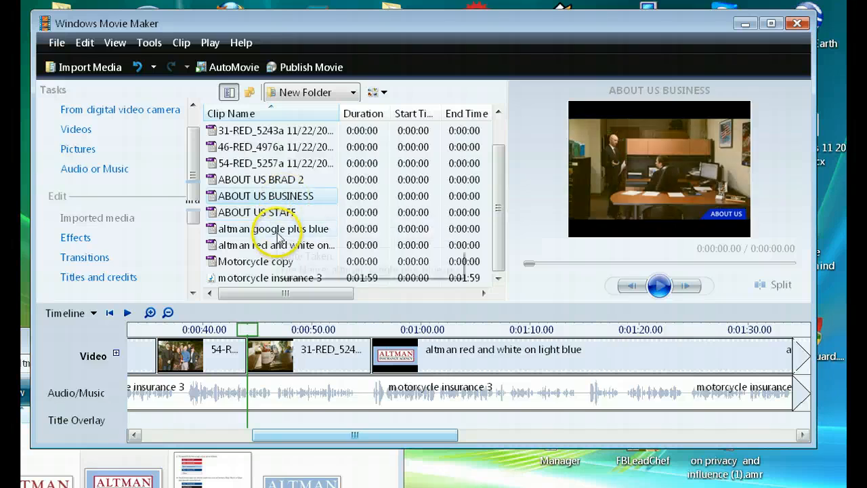
click(278, 231)
click(278, 247)
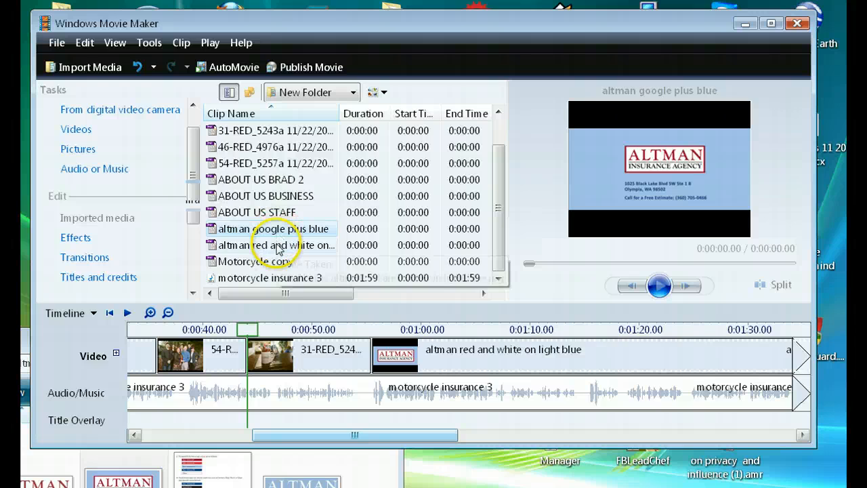
click(276, 266)
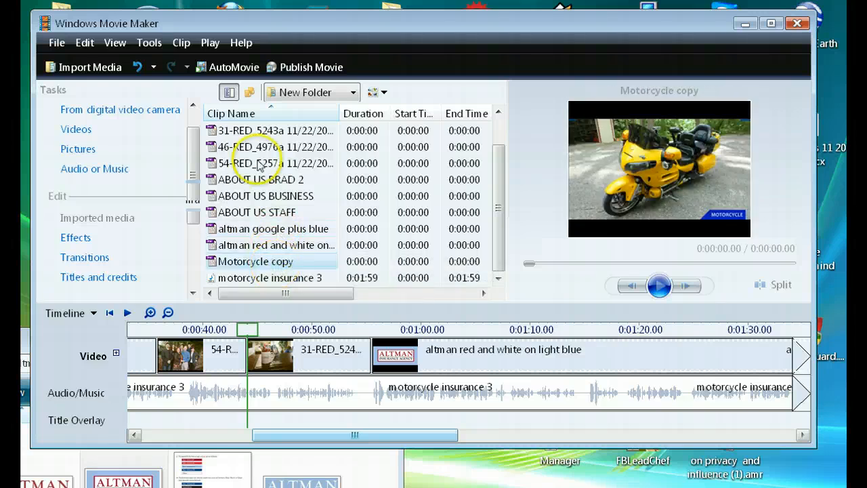
- Insert 28-RED_5220a followed by 29-RED_5229a between the Motorcycle copy and 54-RED_5257a clips, each lasting 5 seconds
drag(502, 165, 501, 110)
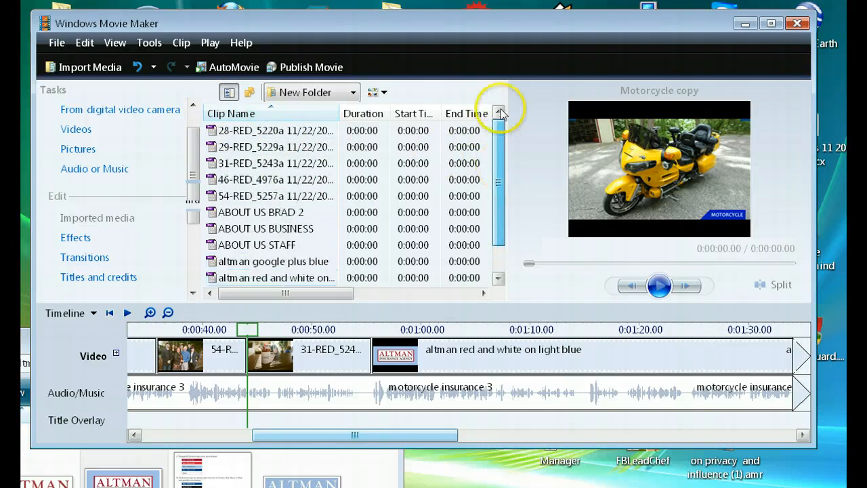
click(293, 134)
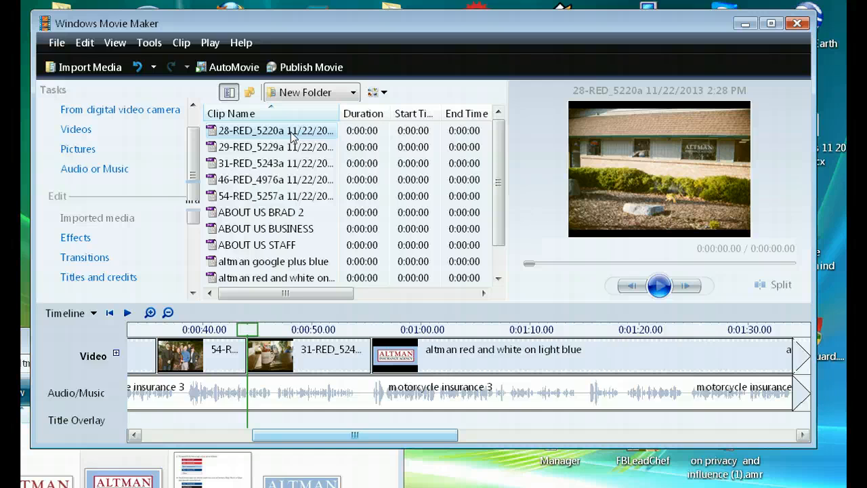
drag(293, 134, 156, 345)
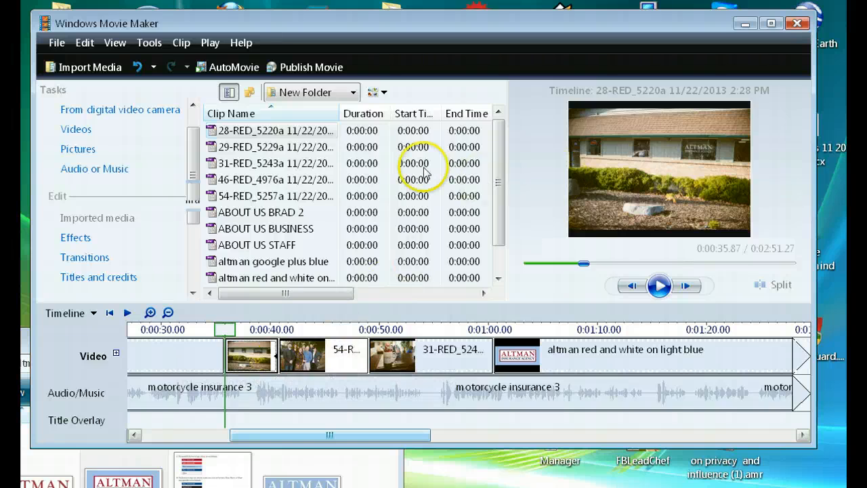
click(253, 151)
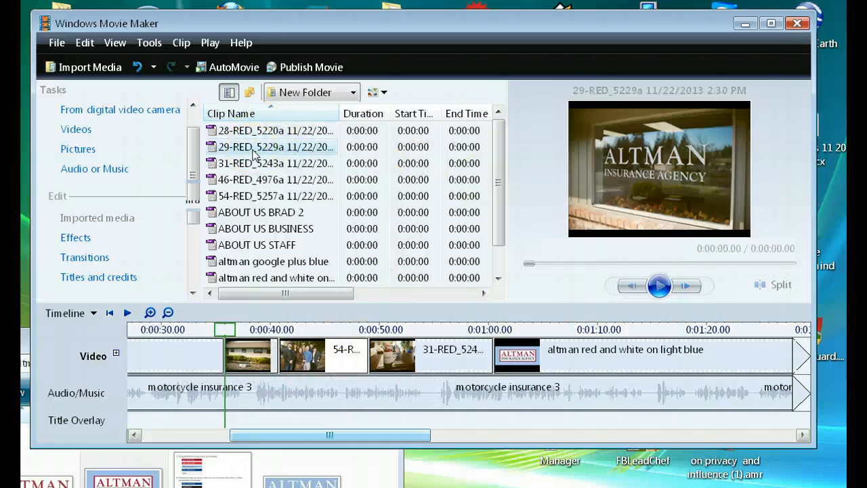
mouse_move(255, 154)
mouse_down()
mouse_move(287, 175)
mouse_move(300, 310)
mouse_move(288, 349)
mouse_up()
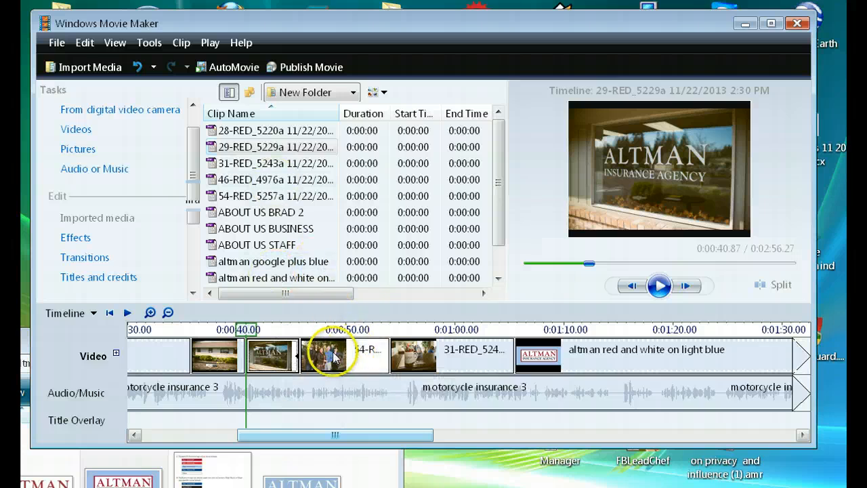
- Preview the timeline clips and imported pictures, and insert Motorcycle copy between 31-RED_5243a and the closing Altman logo clip, lasting 5 seconds
click(334, 357)
click(419, 360)
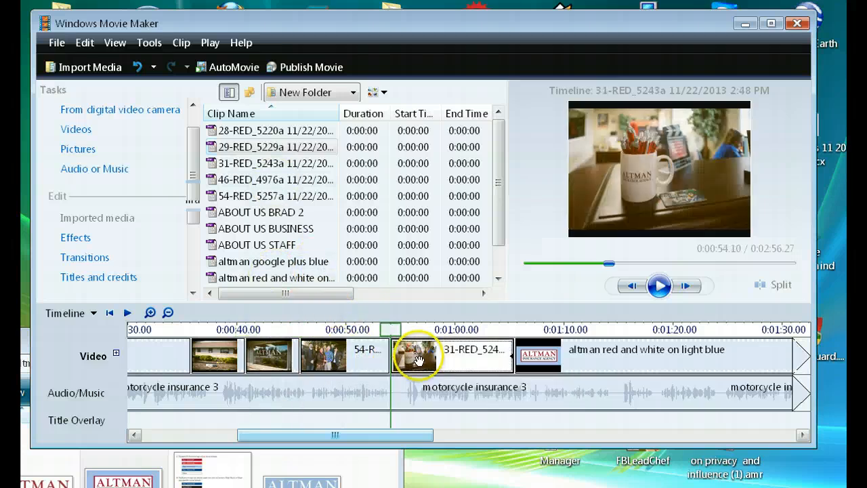
click(540, 354)
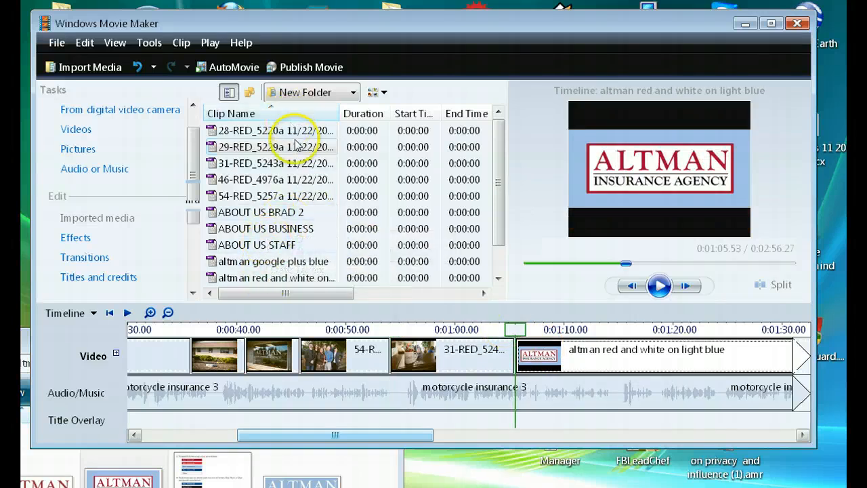
click(282, 232)
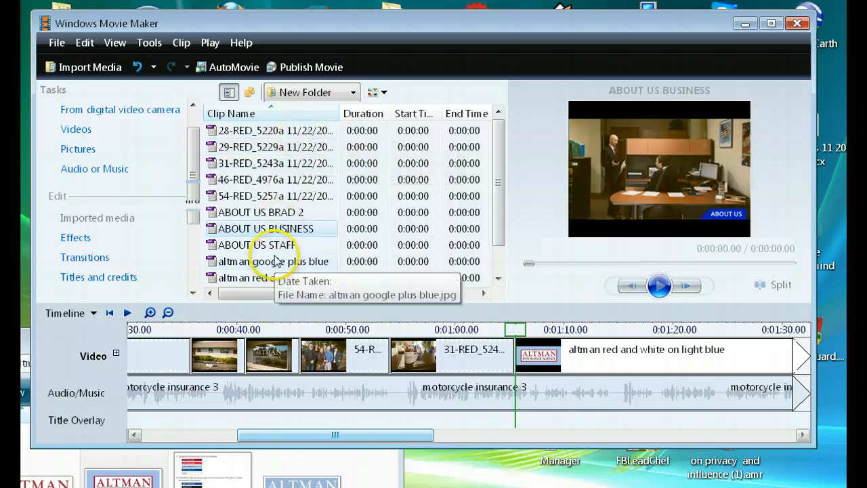
click(280, 212)
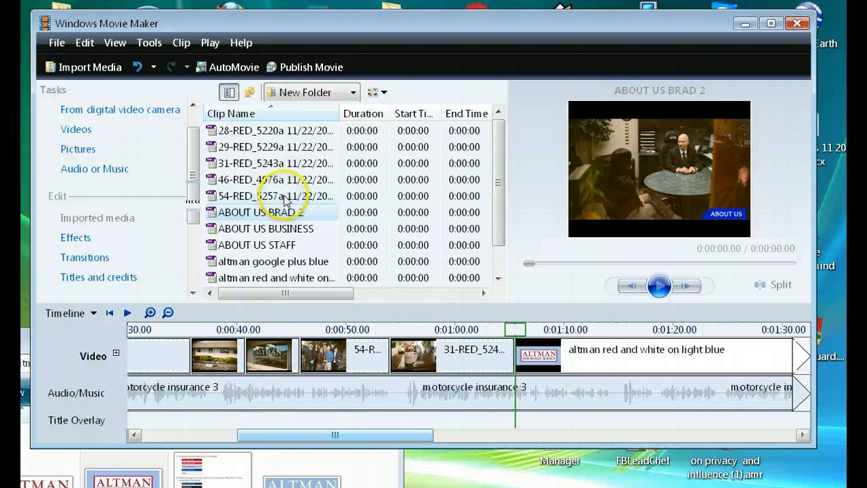
click(285, 198)
click(288, 180)
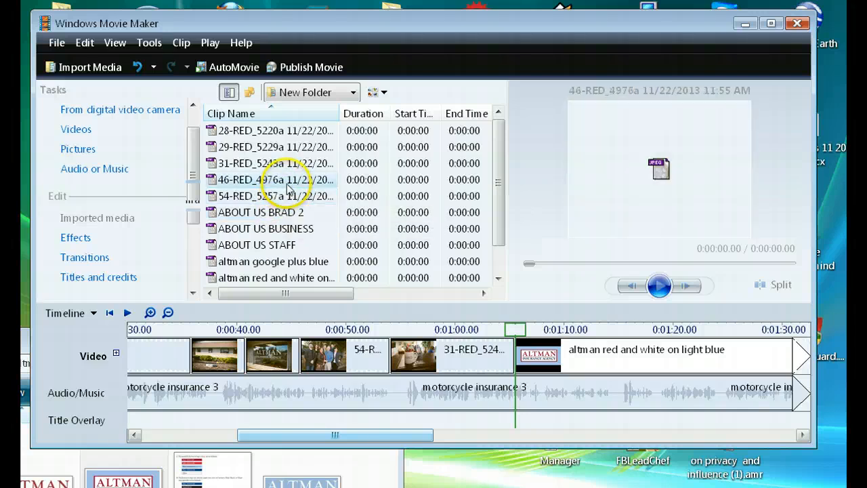
scroll(502, 274, down, 1)
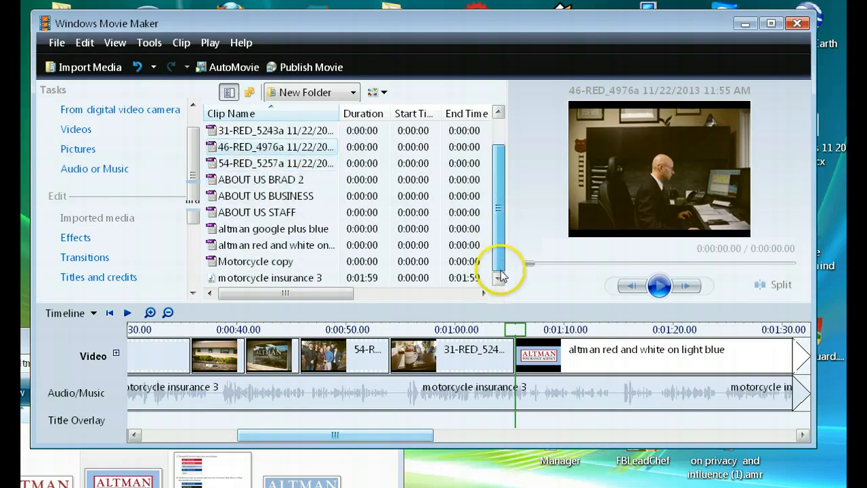
drag(278, 263, 480, 356)
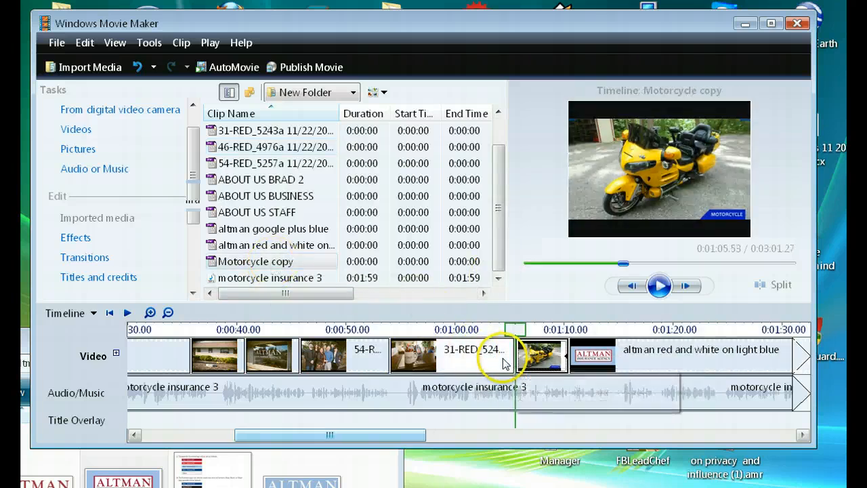
- Shorten the closing altman red and white on light blue clip to about 48.8 seconds so it ends with the narration
drag(412, 436, 723, 450)
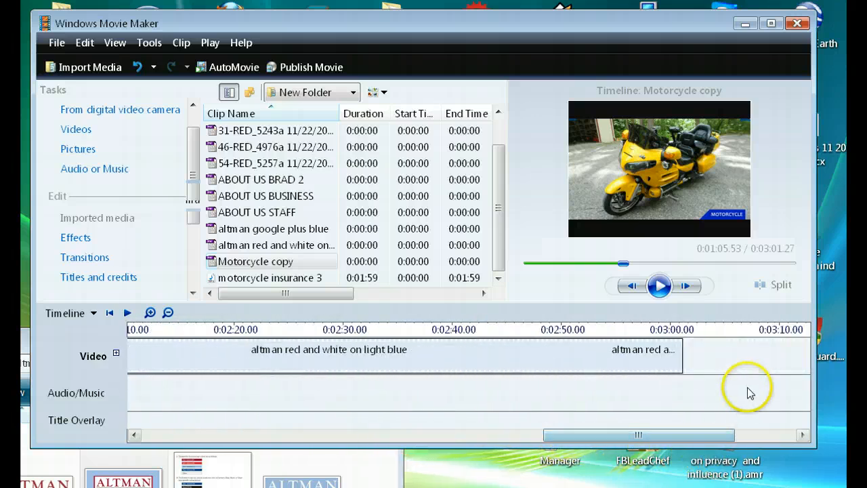
drag(683, 359, 350, 353)
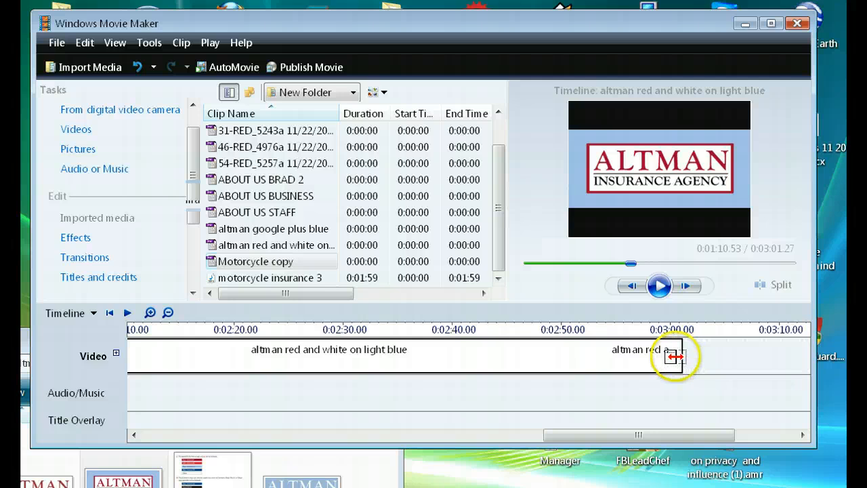
drag(672, 354, 122, 341)
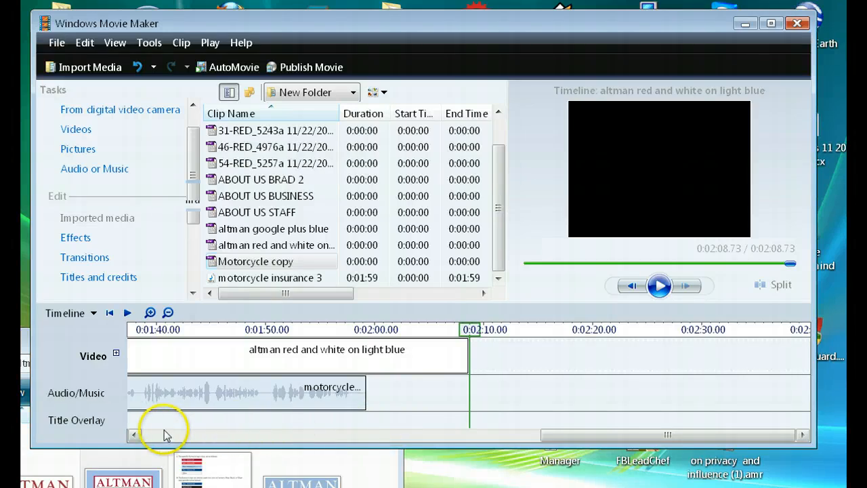
click(466, 359)
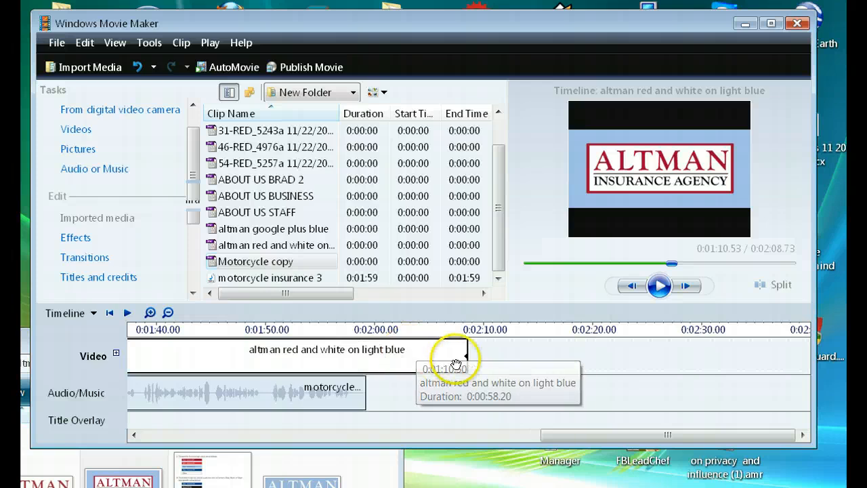
drag(467, 360, 364, 360)
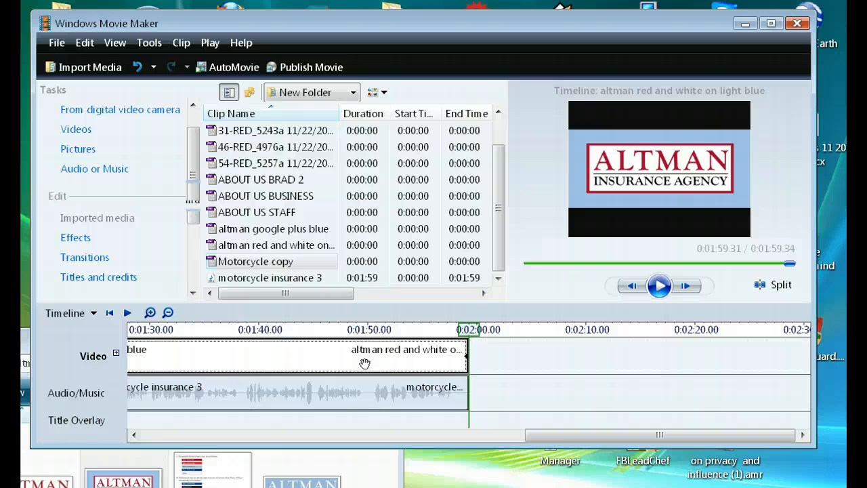
- Play the movie from the beginning to check how the pictures follow the narration, jumping to the Motorcycle copy clip
click(110, 313)
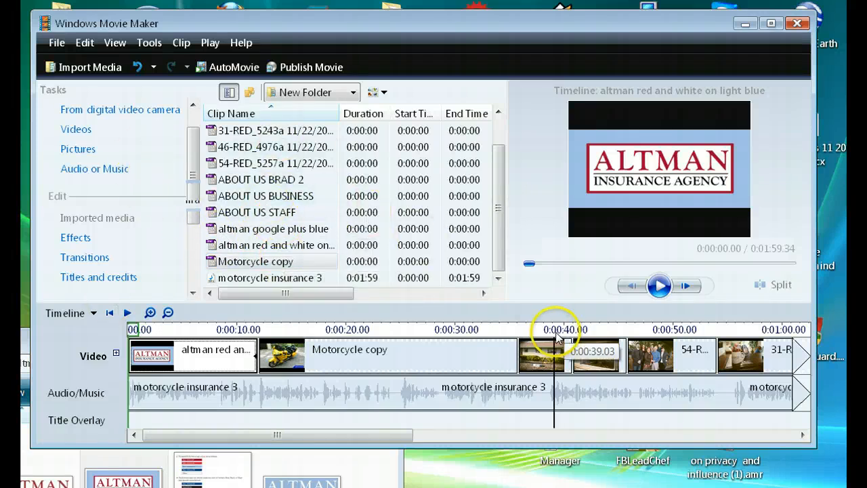
click(660, 287)
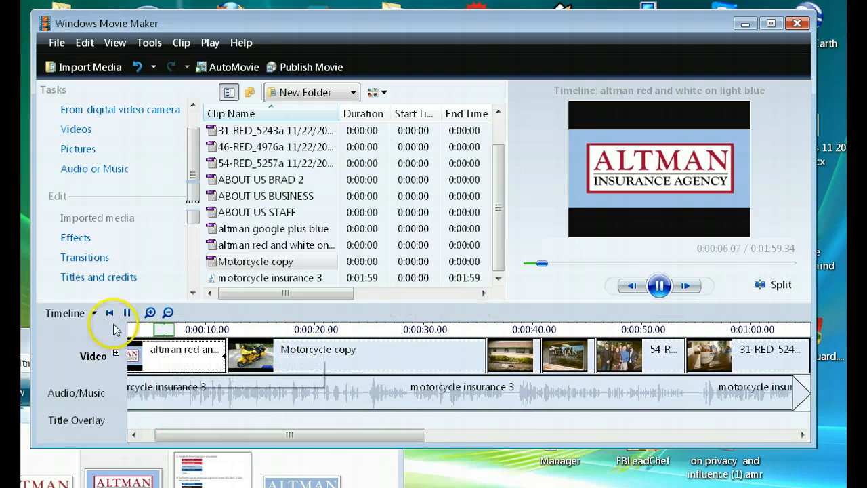
click(253, 357)
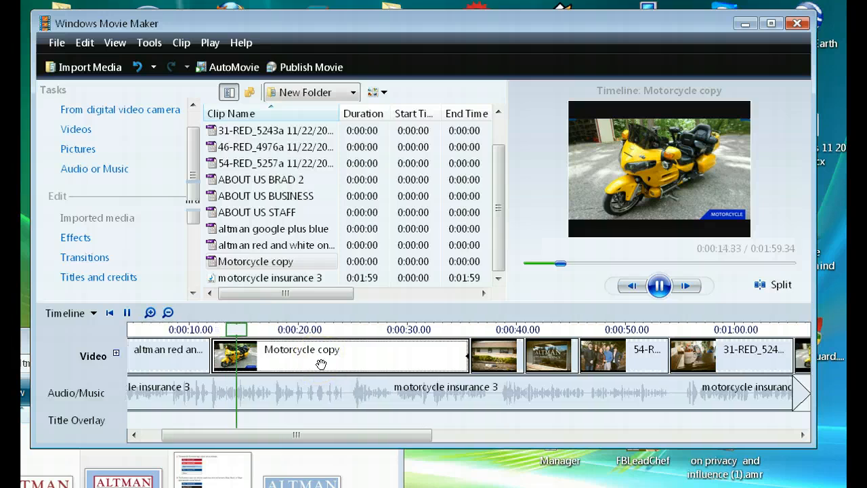
click(358, 364)
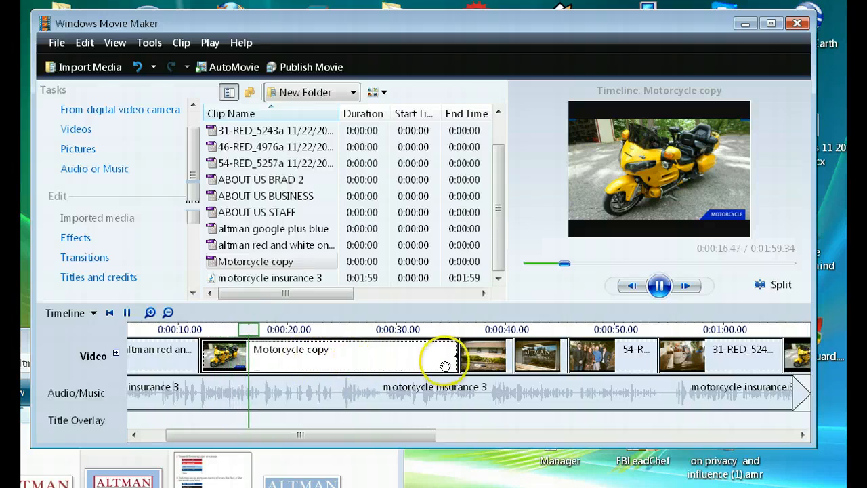
click(478, 356)
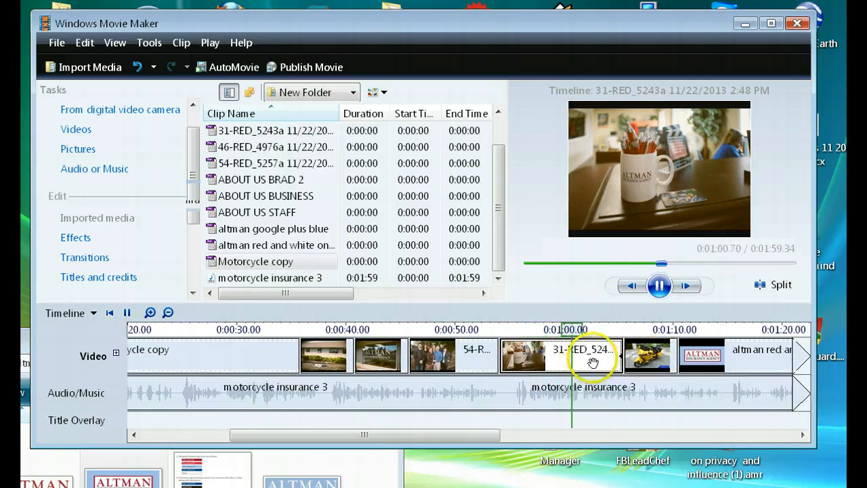
- Overlap the second Motorcycle copy with the end of 31-RED_5243a, and 31-RED_5243a with the end of 54-RED_5257a, as cross-fades
drag(610, 355, 590, 349)
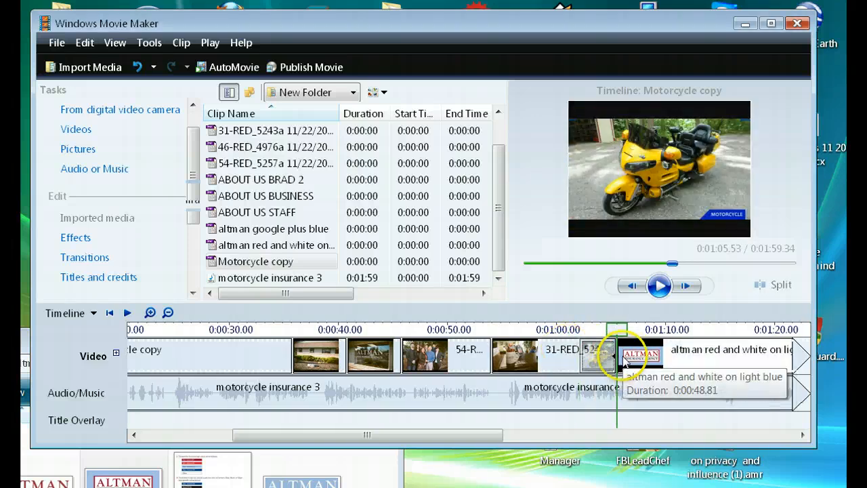
click(644, 363)
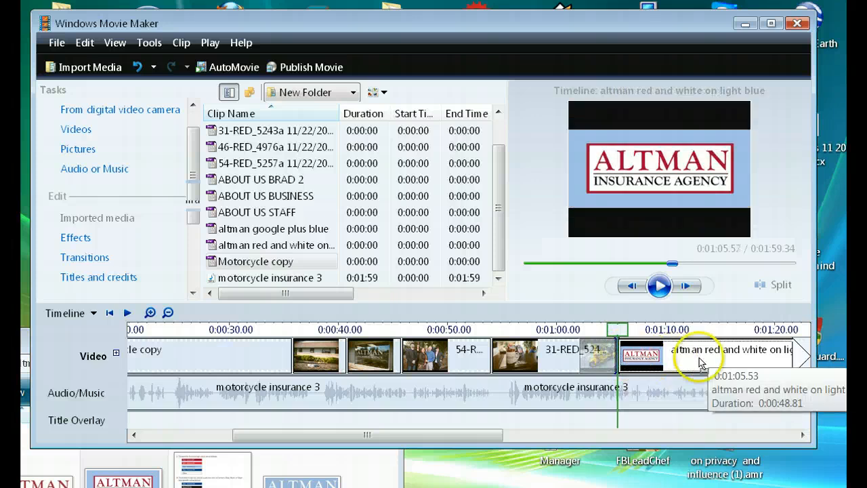
drag(571, 361, 527, 361)
- Play back the start of the closing Altman logo clip to check its timing against the narration
click(659, 286)
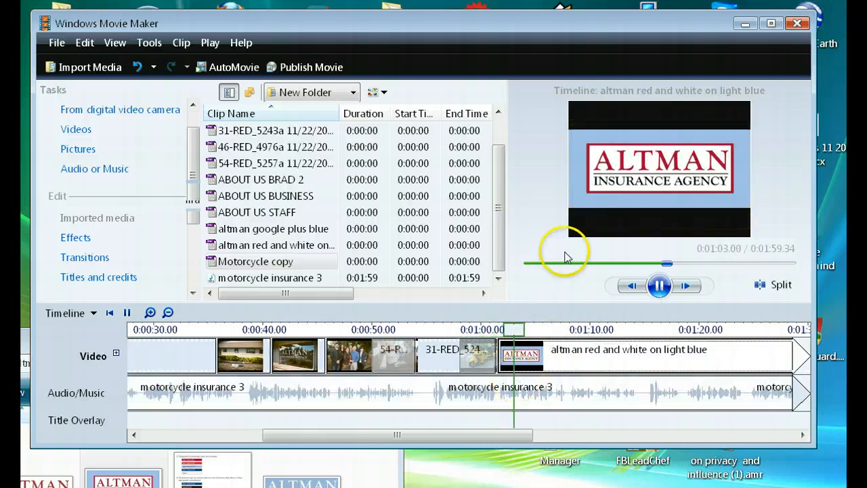
click(660, 285)
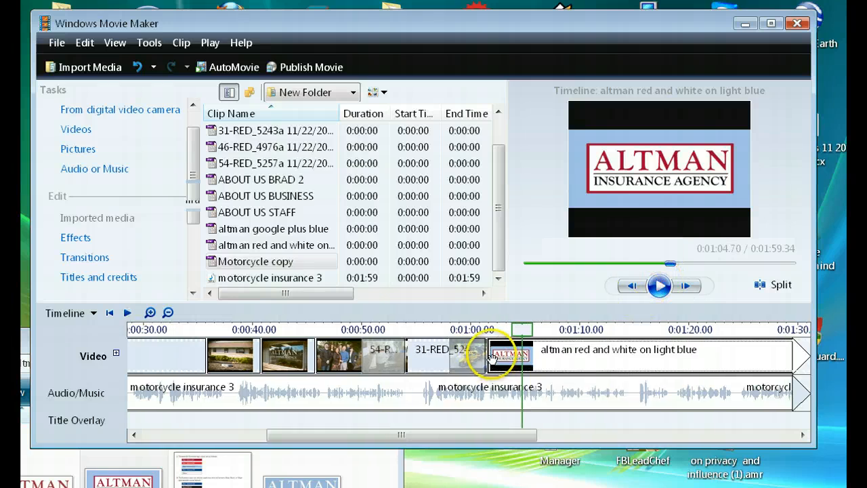
click(529, 360)
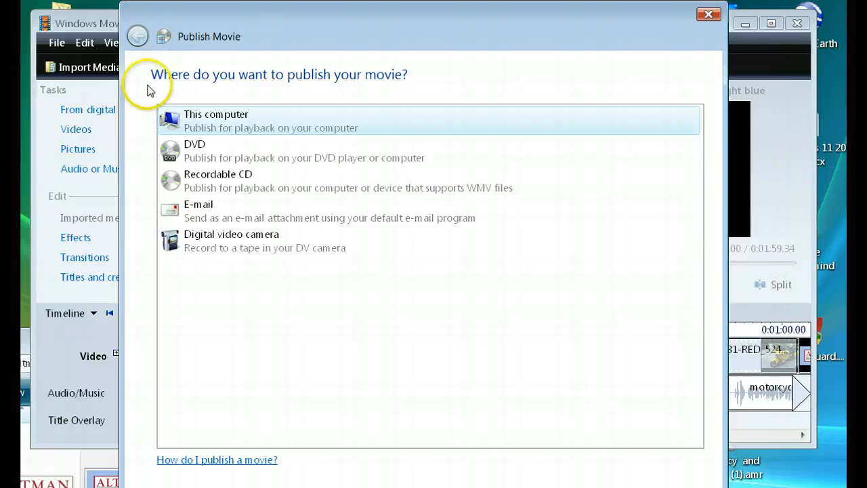
- Choose This computer as the publishing destination and name the movie "altman insurance motorcycle movie"
click(231, 128)
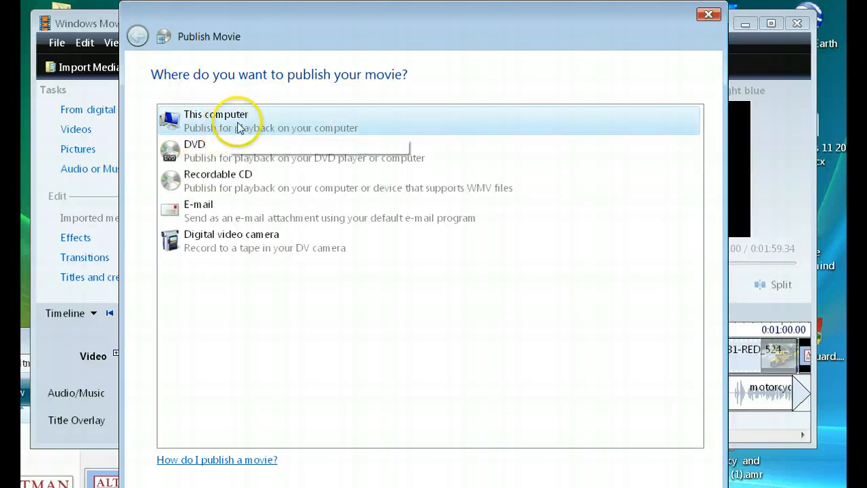
click(220, 129)
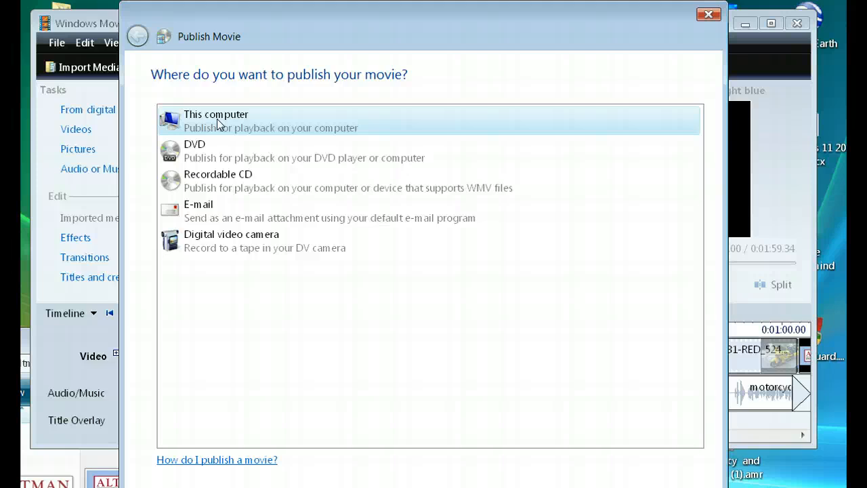
click(202, 123)
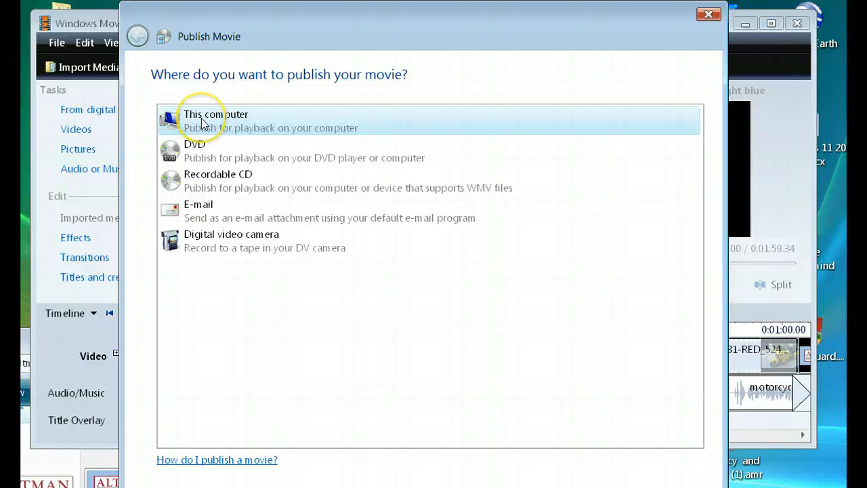
double_click(202, 123)
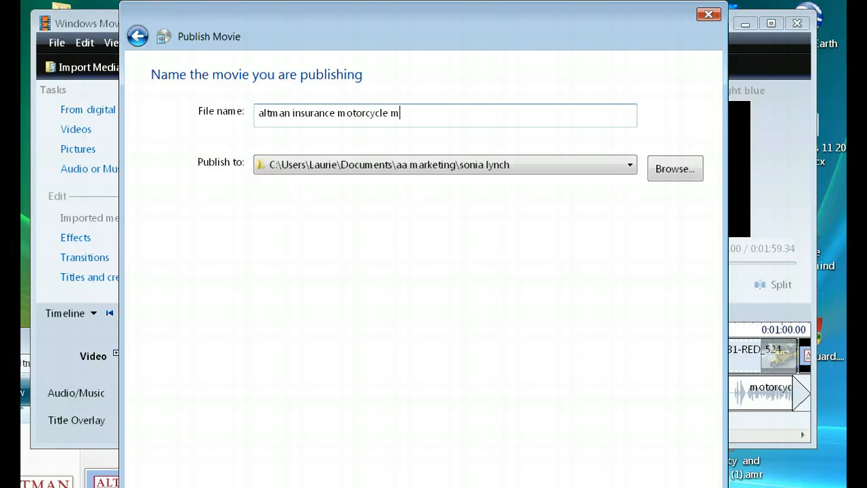
text(e)
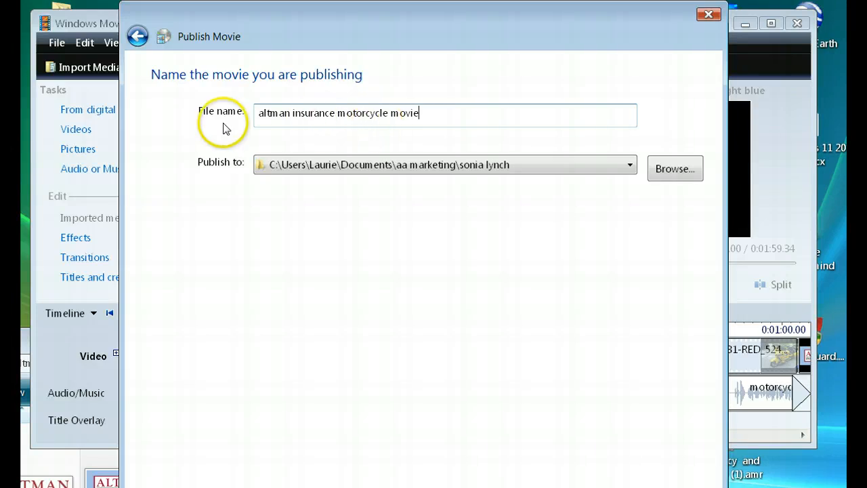
- Set the publishing location to the aa marketing folder in Documents
click(631, 168)
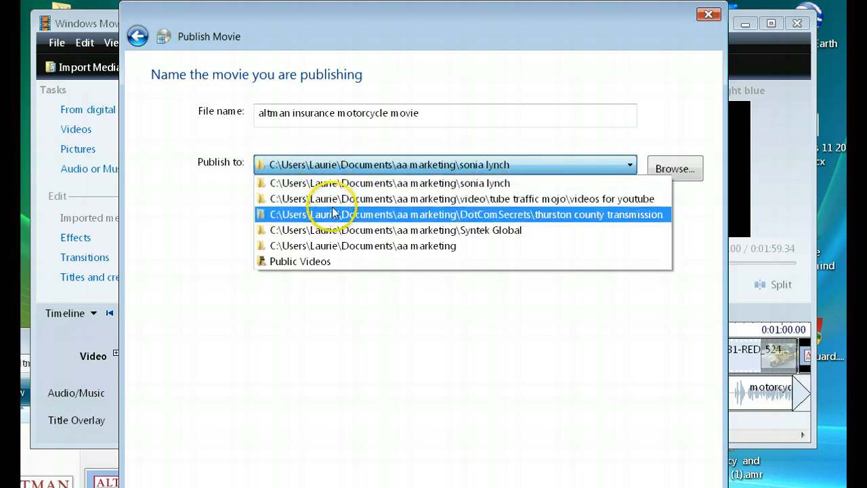
click(631, 170)
click(508, 166)
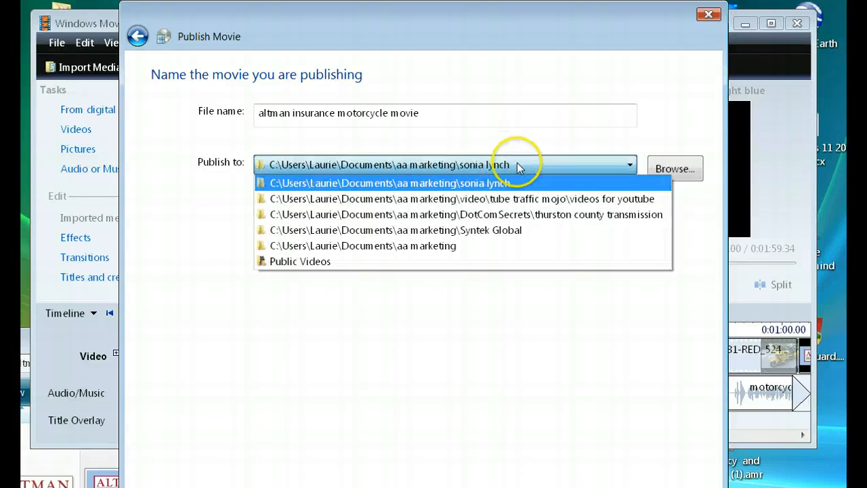
click(515, 169)
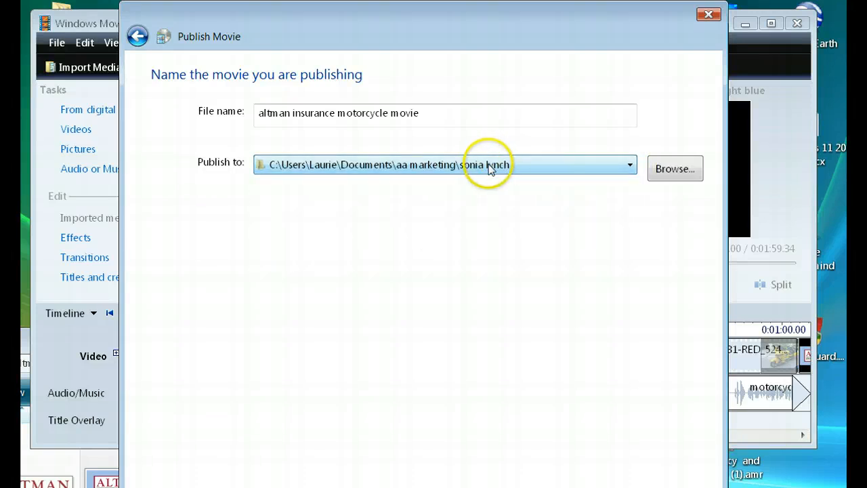
click(319, 169)
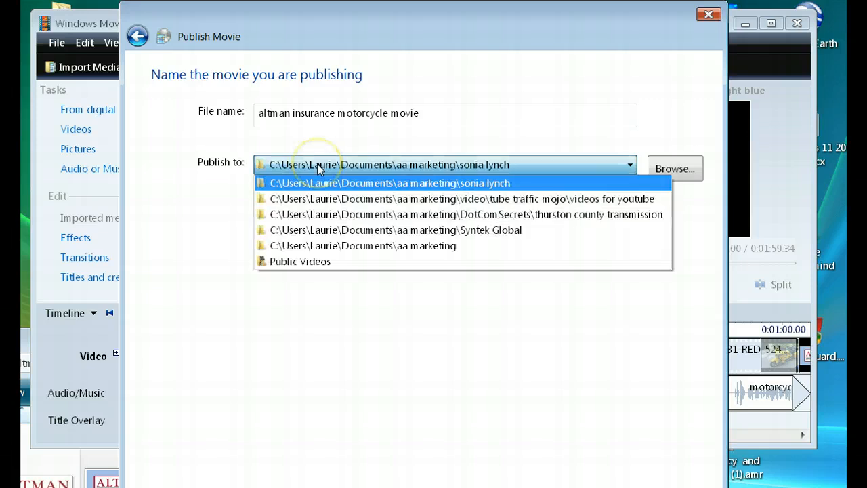
click(358, 167)
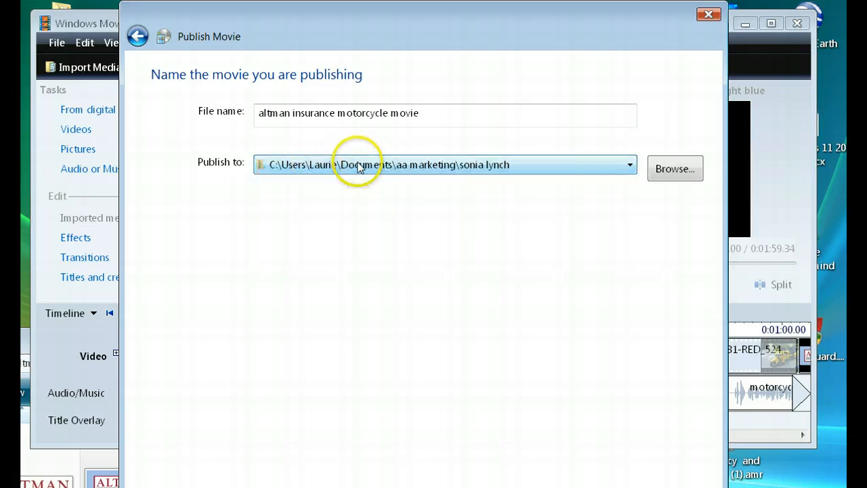
click(261, 169)
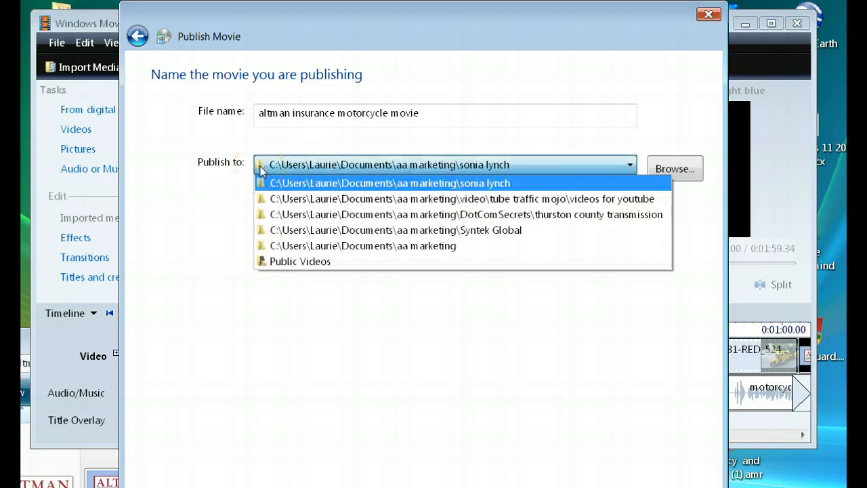
click(380, 246)
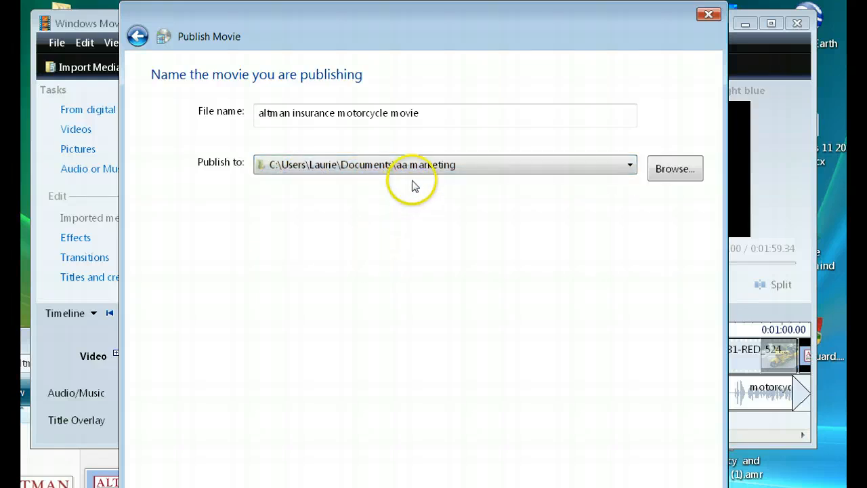
- Browse for the destination folder and choose Documents as the place to publish the movie
click(630, 166)
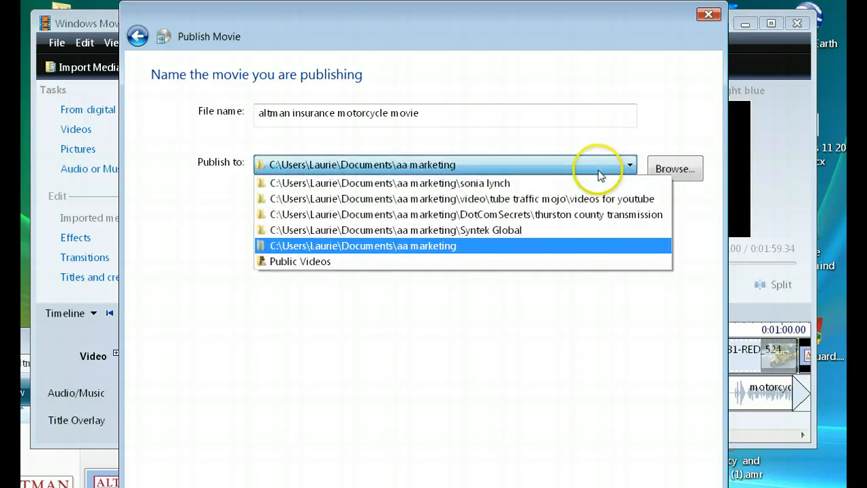
click(556, 173)
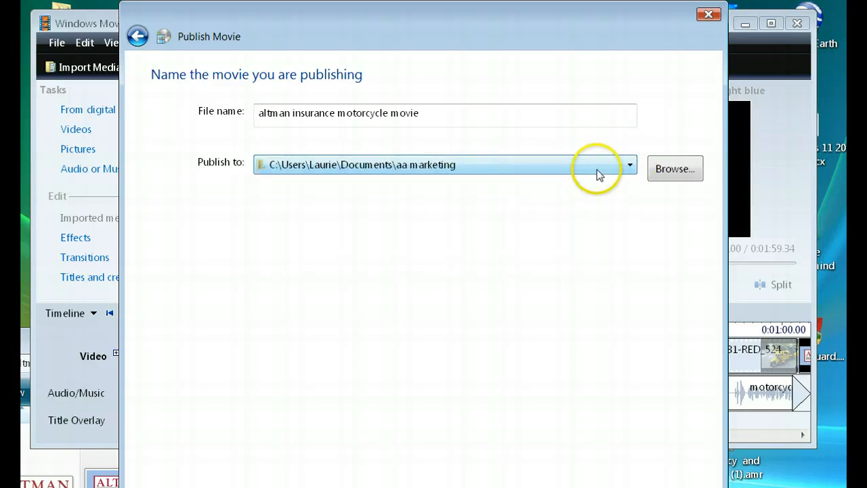
click(261, 169)
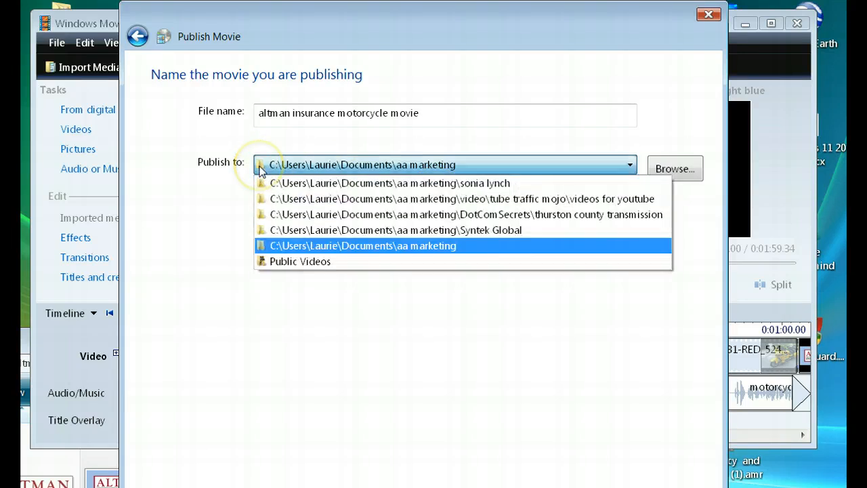
click(670, 173)
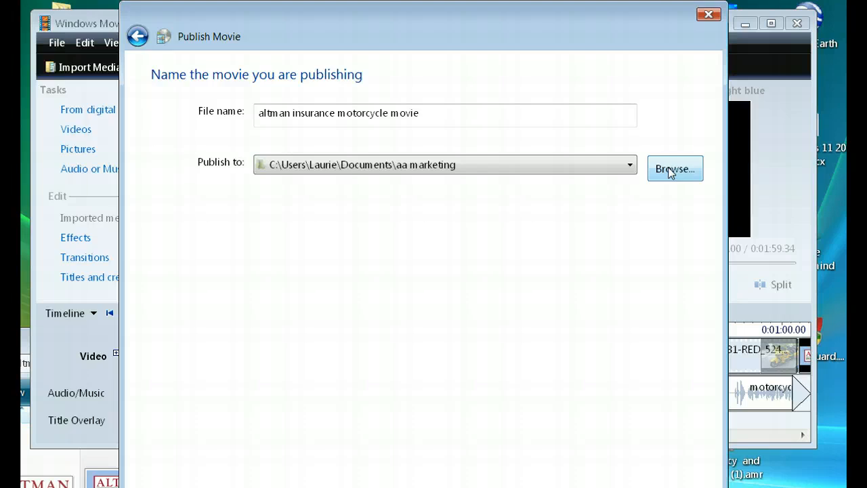
click(669, 173)
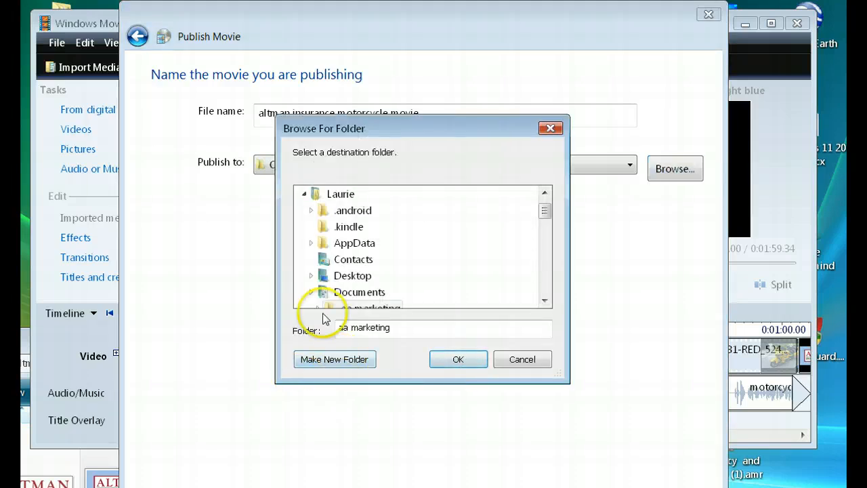
click(372, 297)
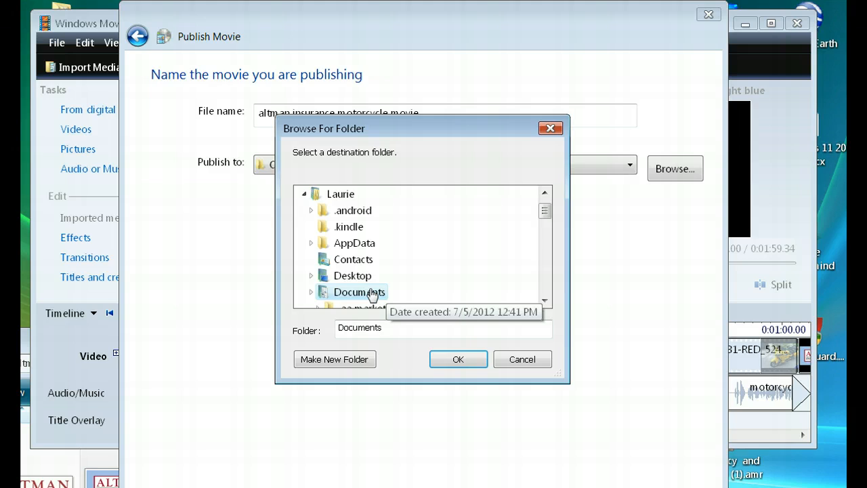
click(459, 360)
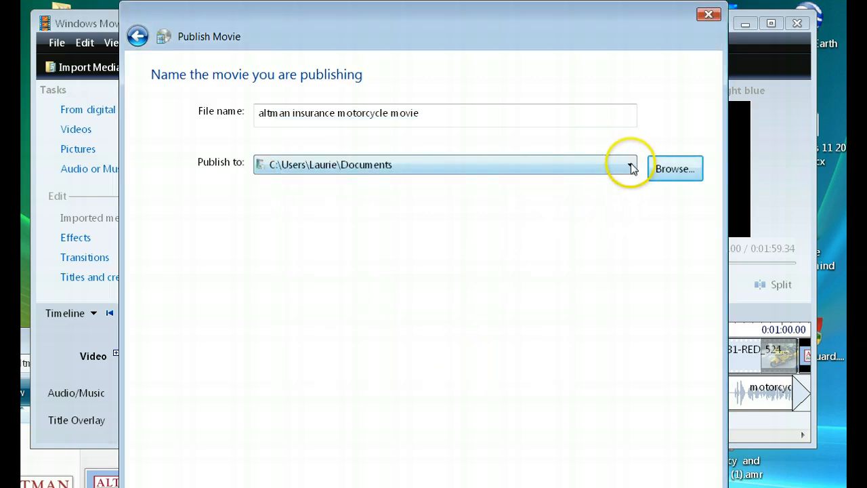
- Keep Documents as the publishing folder and continue to the movie's quality settings
click(629, 165)
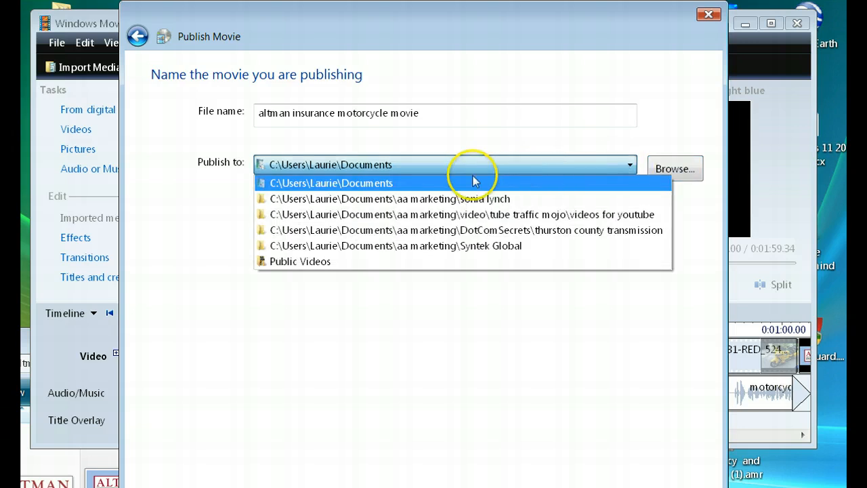
click(359, 183)
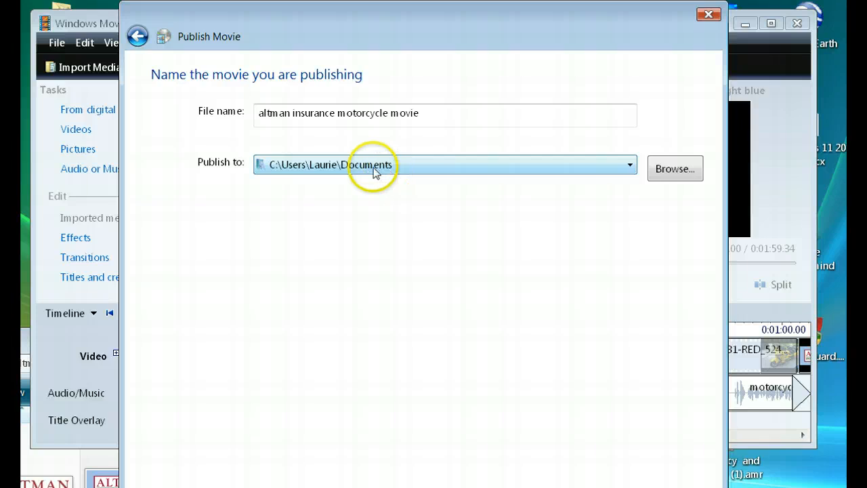
click(373, 168)
click(264, 164)
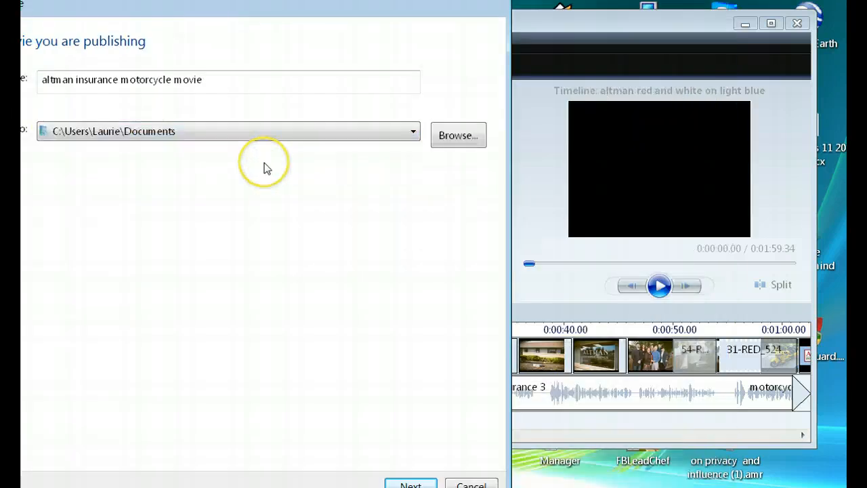
drag(355, 14, 299, 14)
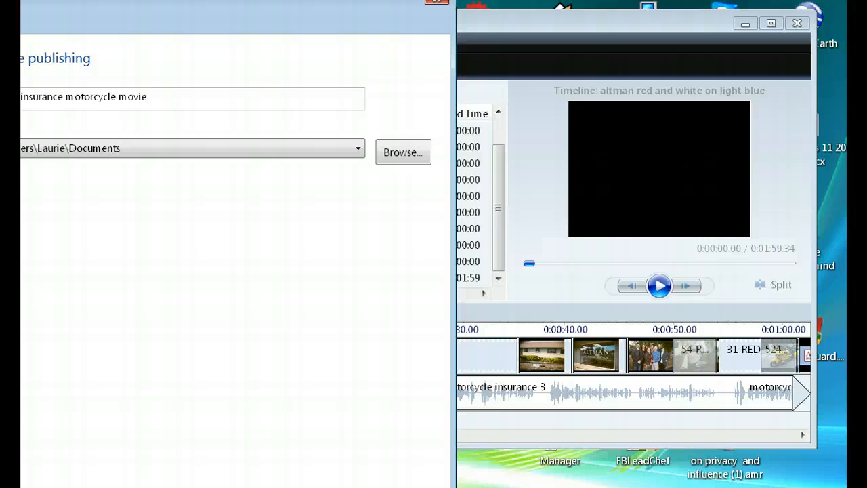
key(Return)
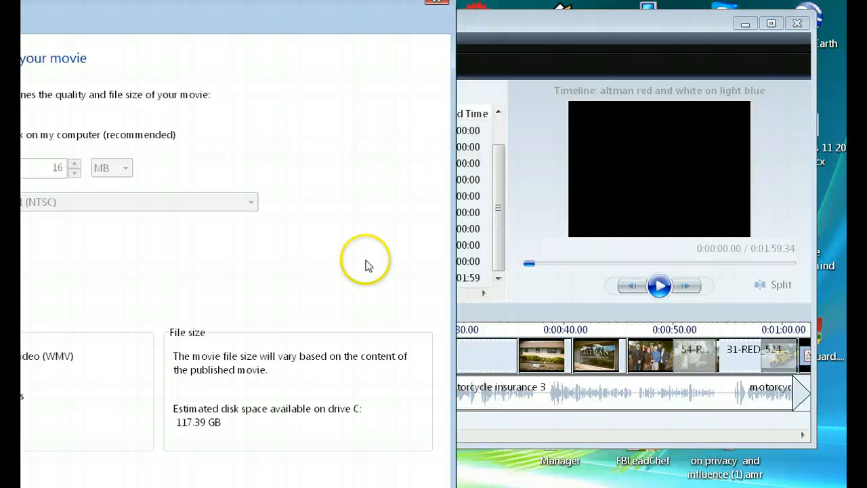
- Publish the movie with the setting Best quality for playback on my computer (recommended) and finish the publishing wizard
drag(317, 26, 521, 26)
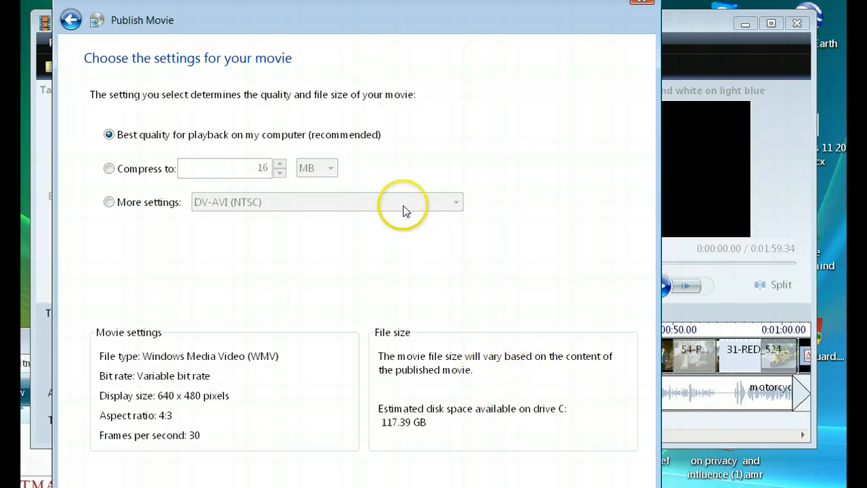
drag(377, 21, 253, 0)
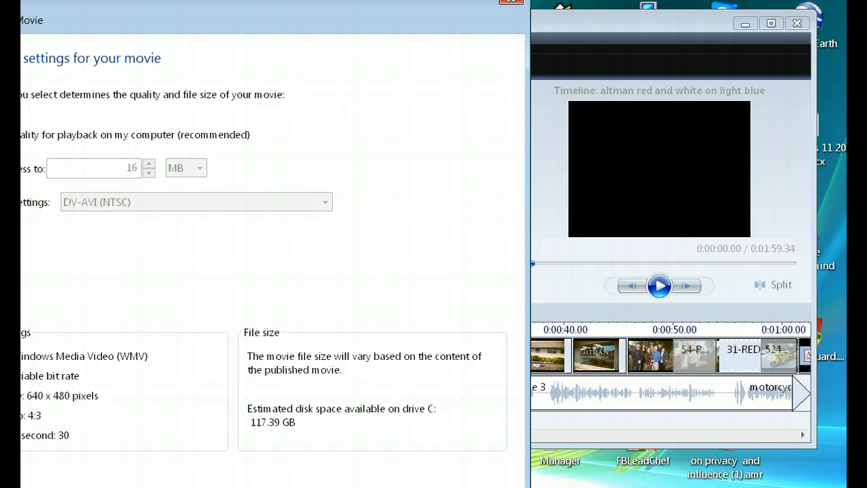
key(Return)
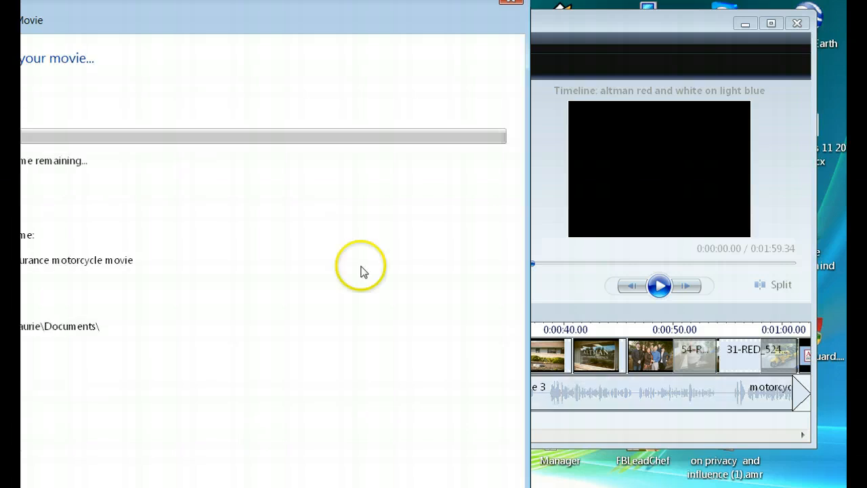
drag(326, 23, 423, 22)
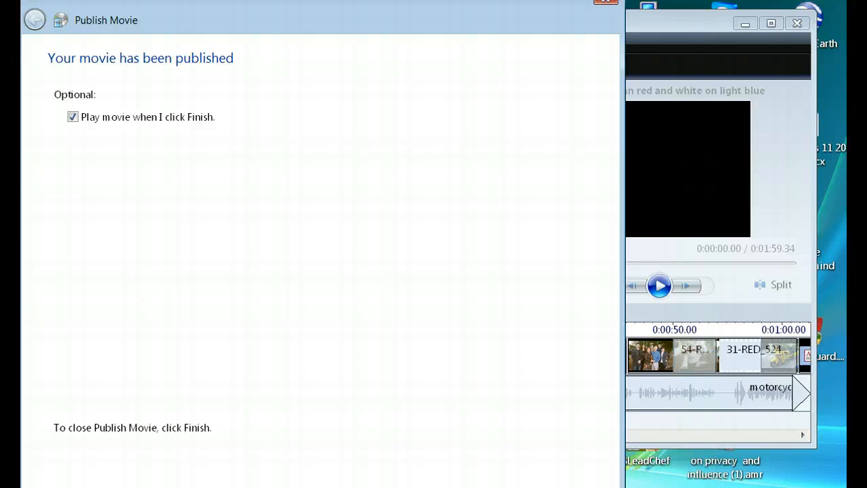
key(Return)
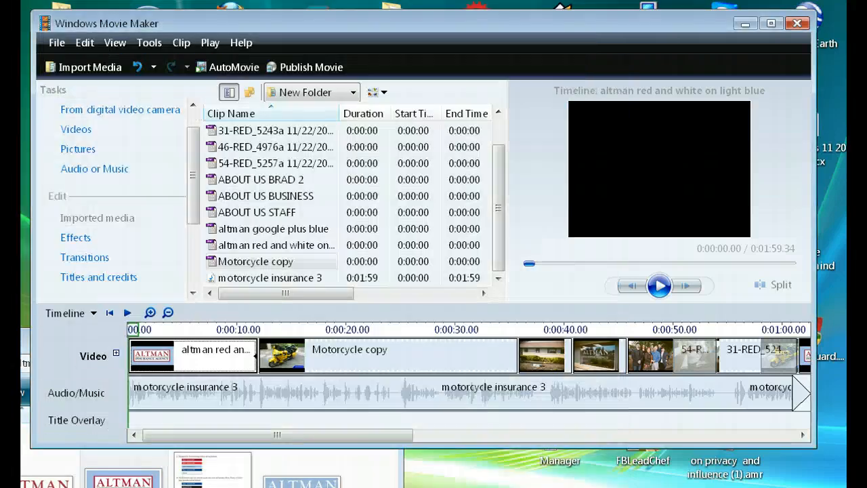